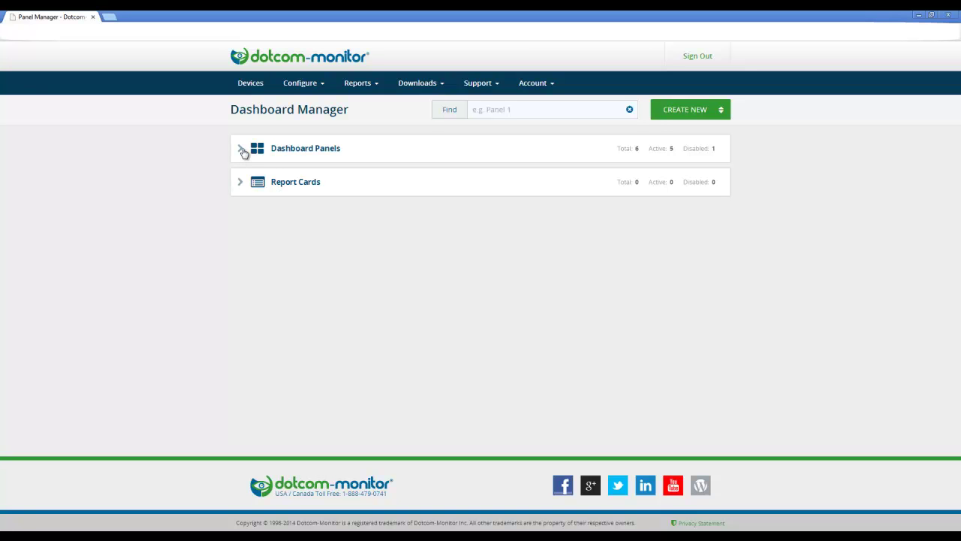
Expand the Dashboard Panels and Report Cards lists and examine the actions available for individual panels and cards
{"action": "left_click", "coordinate": [241, 149]}
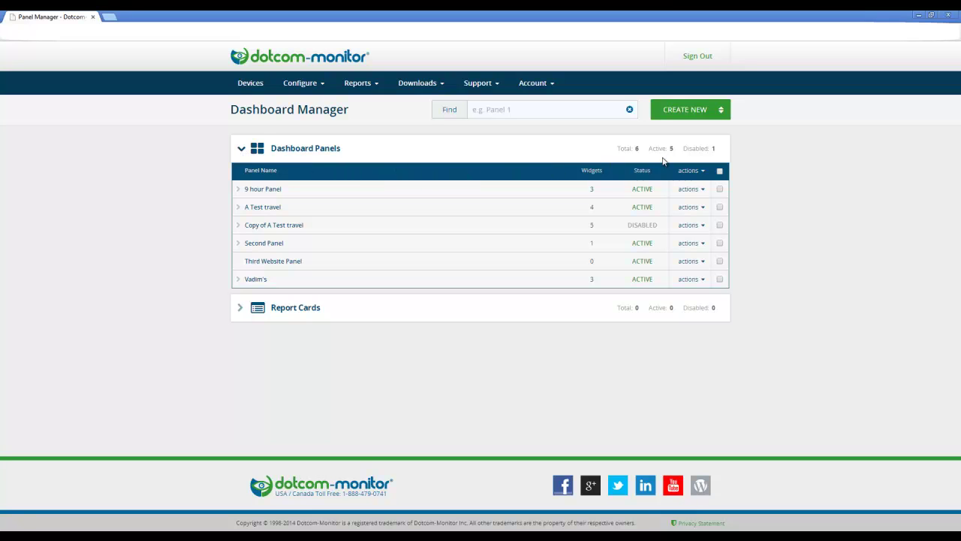
{"action": "left_click", "coordinate": [703, 190]}
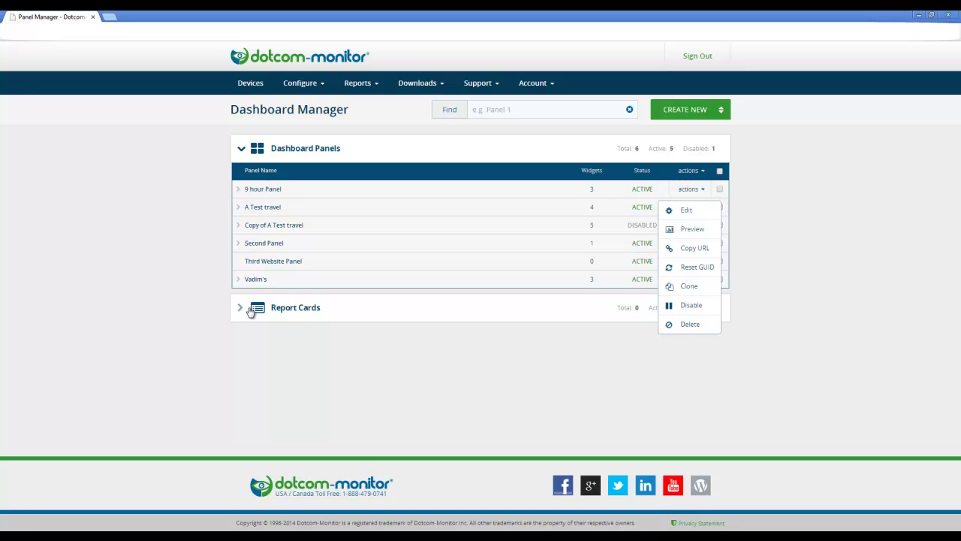
{"action": "left_click", "coordinate": [241, 310]}
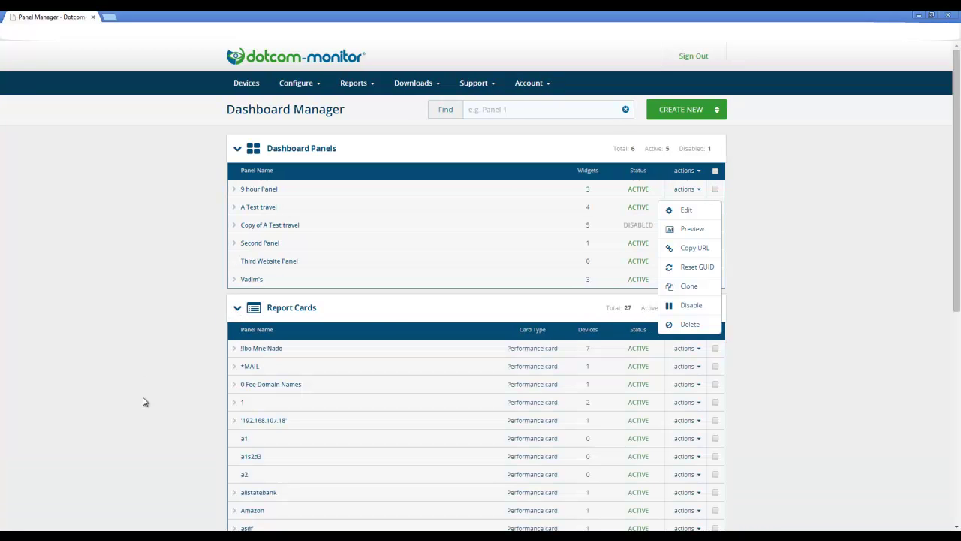
{"action": "left_click", "coordinate": [173, 395]}
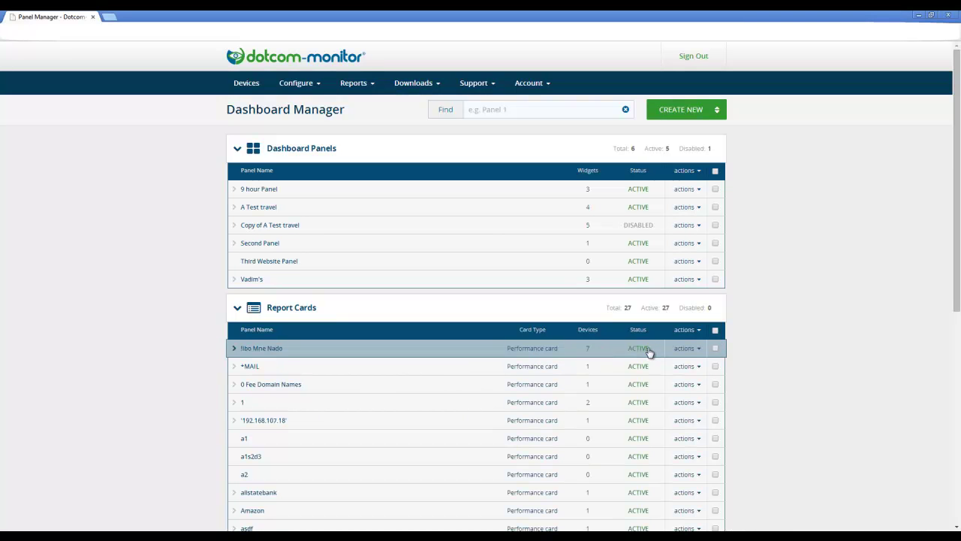
{"action": "left_click", "coordinate": [694, 350]}
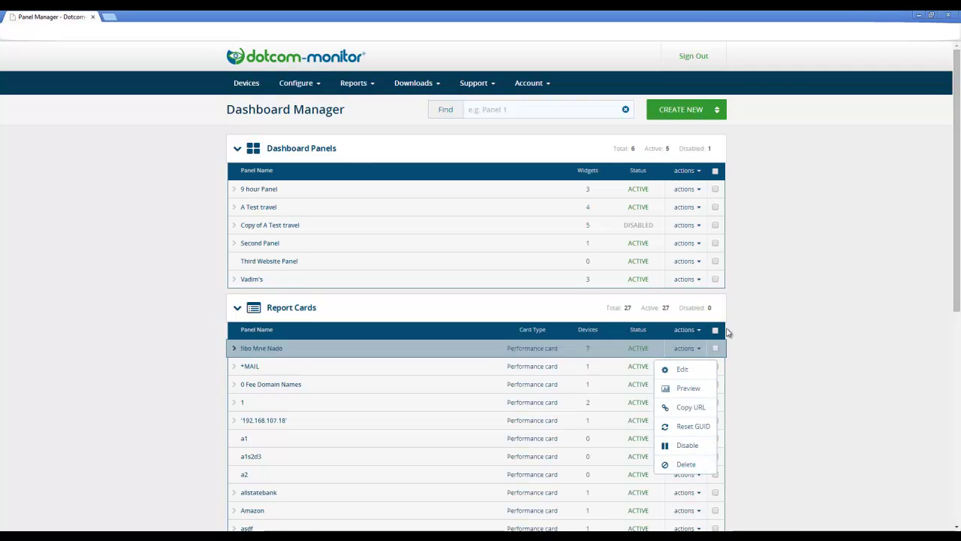
{"action": "left_click", "coordinate": [695, 225]}
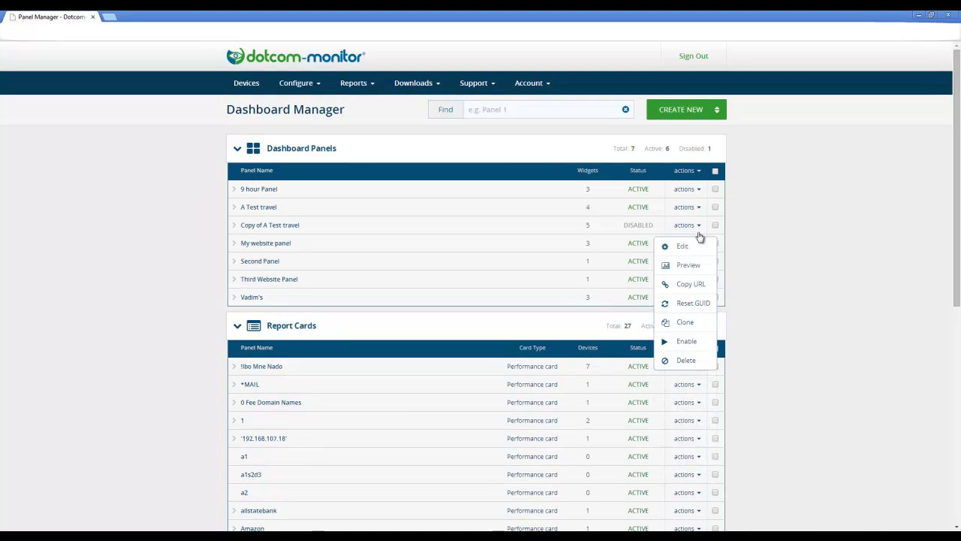
{"action": "left_click", "coordinate": [686, 361]}
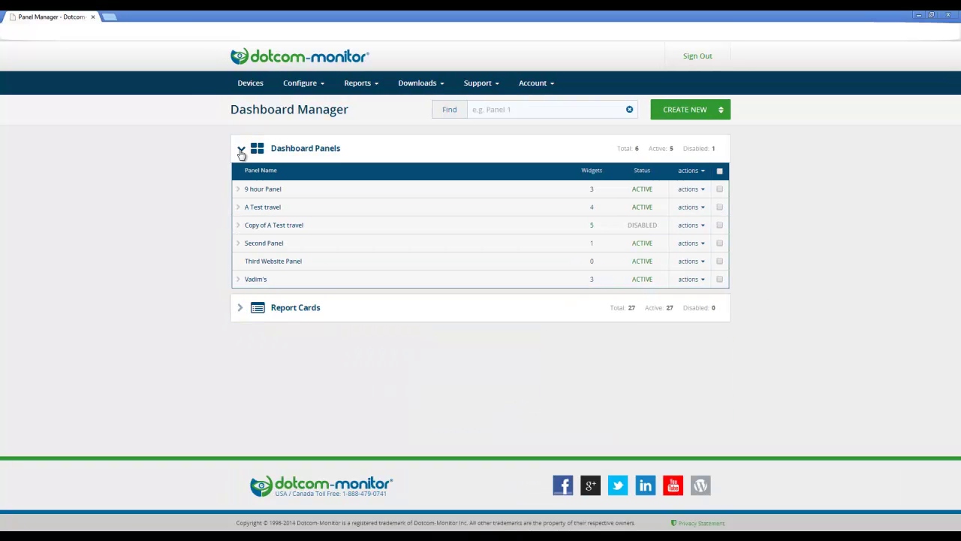
{"action": "left_click", "coordinate": [239, 148]}
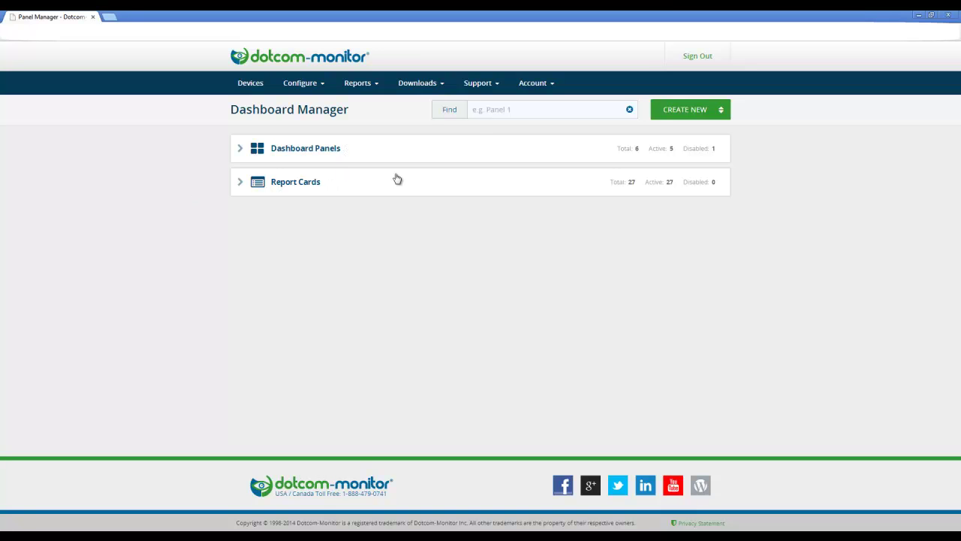
Create a new dashboard panel named "My website panel" with the description "sample panel" and a fixed width
{"action": "left_click", "coordinate": [715, 112]}
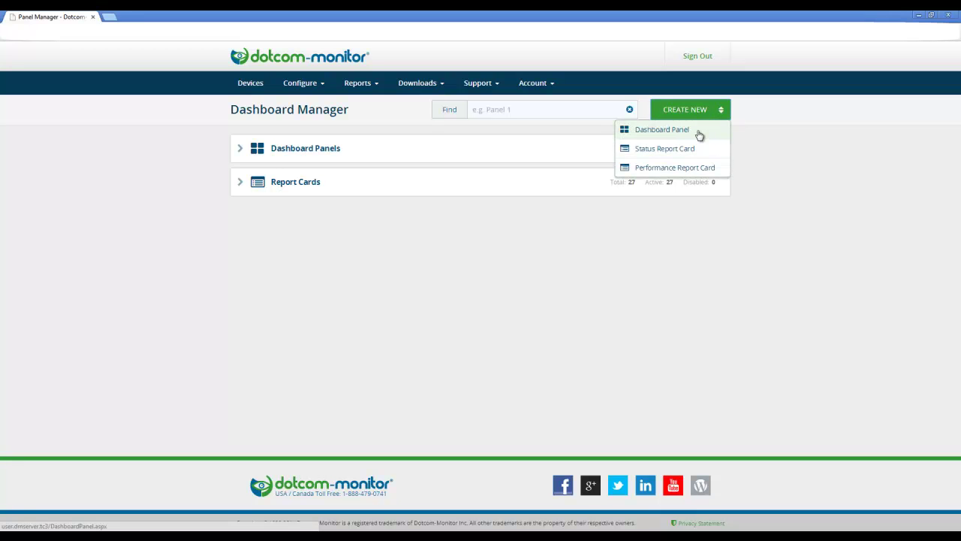
{"action": "left_click", "coordinate": [699, 132]}
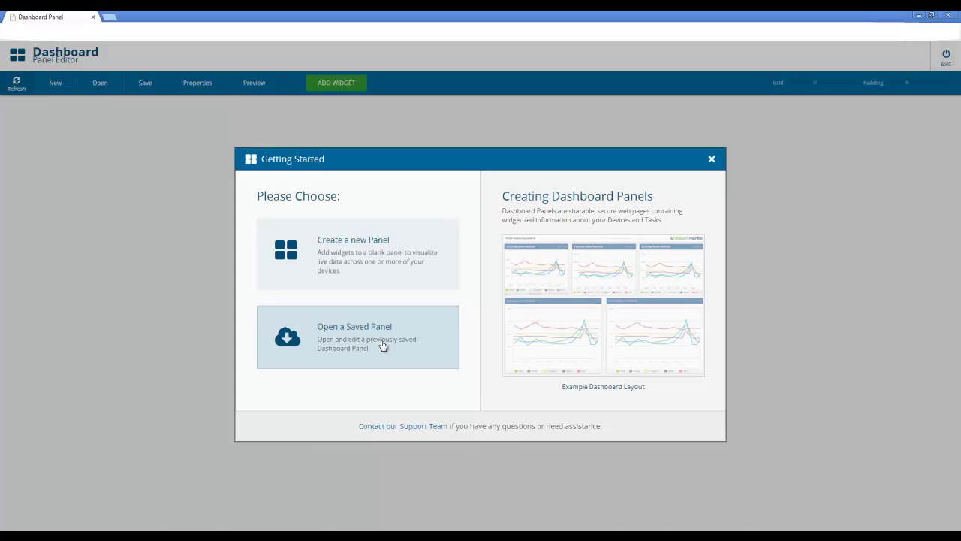
{"action": "left_click", "coordinate": [375, 261]}
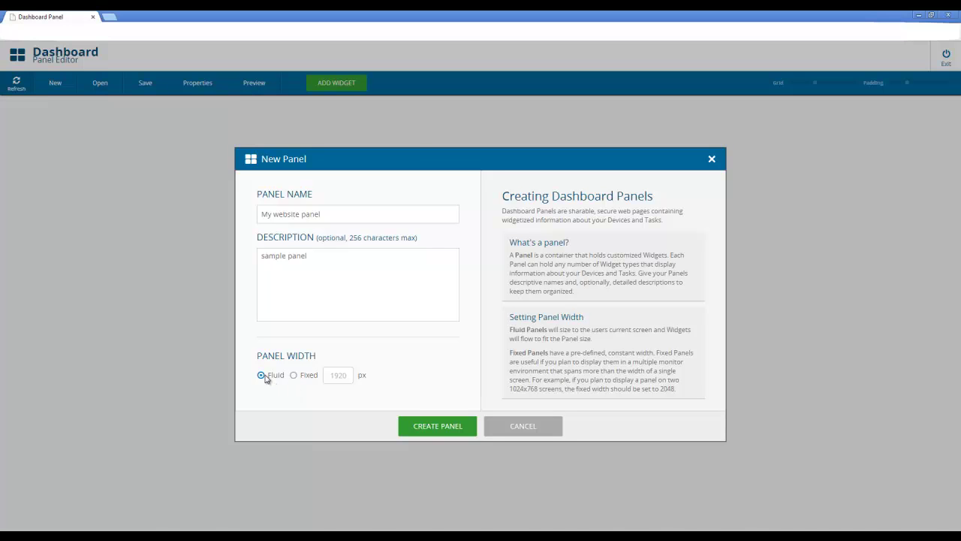
{"action": "left_click", "coordinate": [294, 374]}
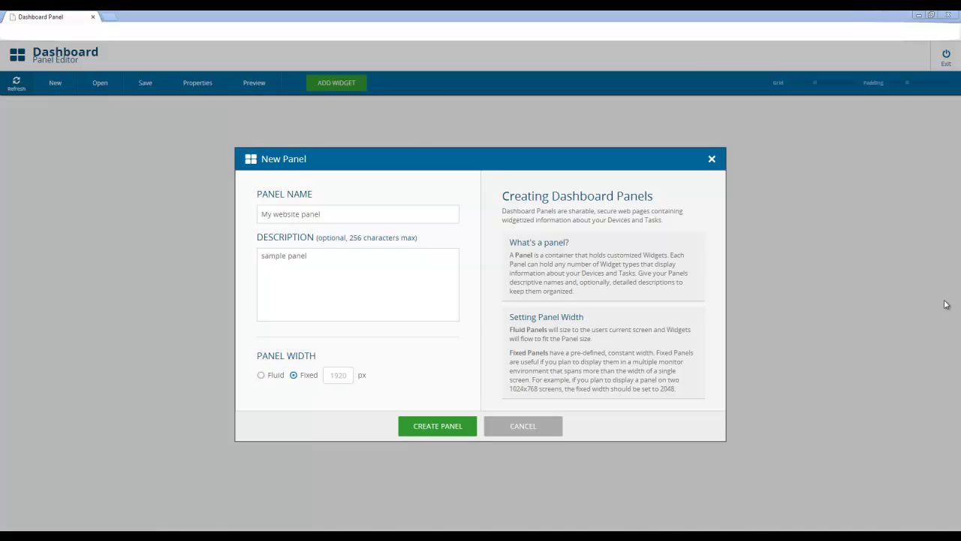
{"action": "left_click", "coordinate": [453, 430]}
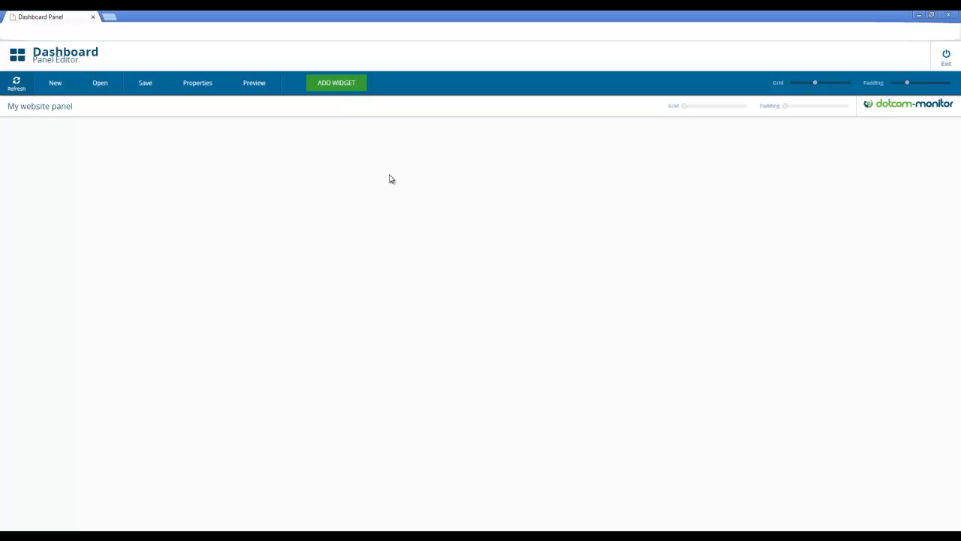
Start configuring a Response Time Chart widget and try out the zoom and scroll controls in its preview
{"action": "left_click", "coordinate": [358, 88]}
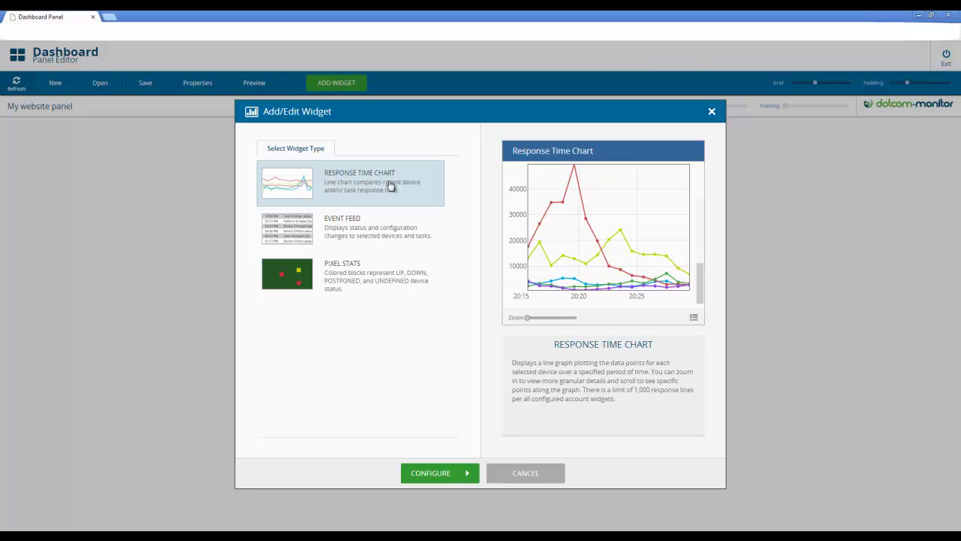
{"action": "left_click", "coordinate": [455, 477]}
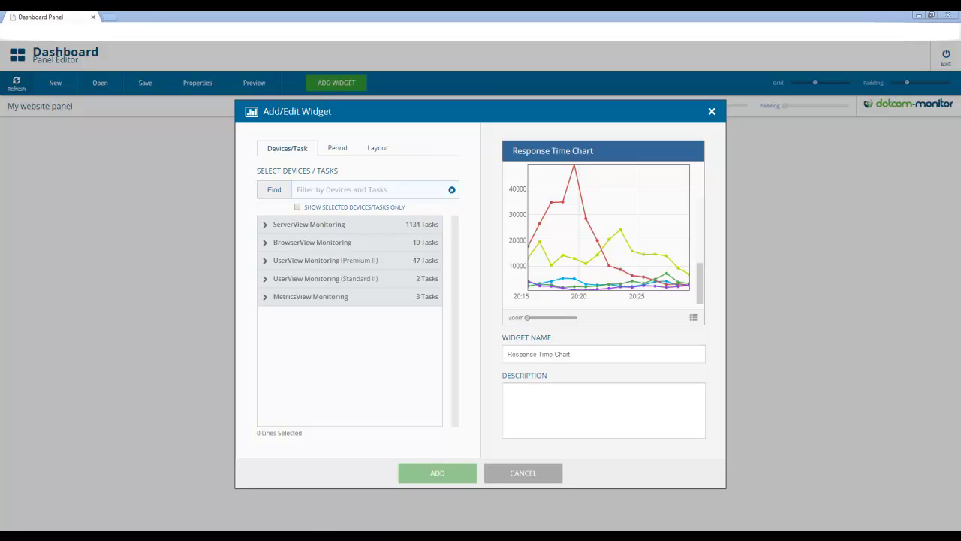
{"action": "left_click_drag", "start_coordinate": [527, 317], "coordinate": [569, 317]}
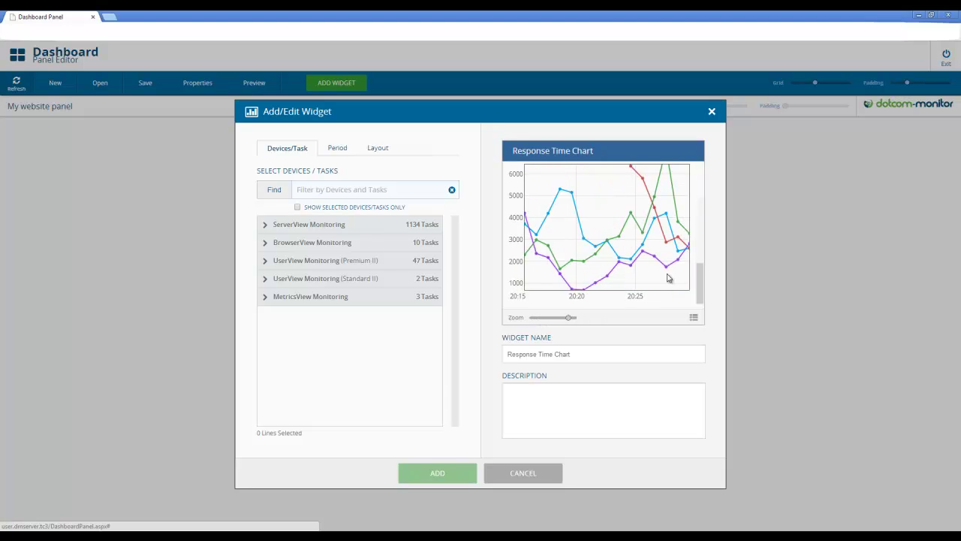
{"action": "mouse_move", "coordinate": [706, 282]}
{"action": "left_mouse_down"}
{"action": "mouse_move", "coordinate": [703, 229]}
{"action": "mouse_move", "coordinate": [700, 294]}
{"action": "left_mouse_up"}
{"action": "left_click_drag", "start_coordinate": [569, 318], "coordinate": [529, 322]}
Select ebay, dTranceRoute, traceRounte1, dns tree, Google and Yahoo, and CNN as the chart's devices, finding CNN with the "cnn" filter
{"action": "left_click", "coordinate": [264, 224]}
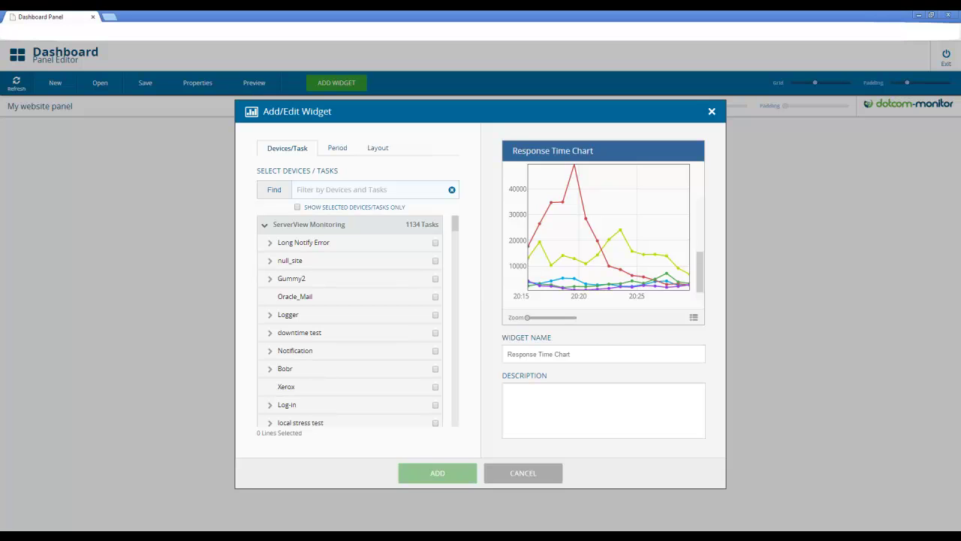
{"action": "type", "text": "cnn"}
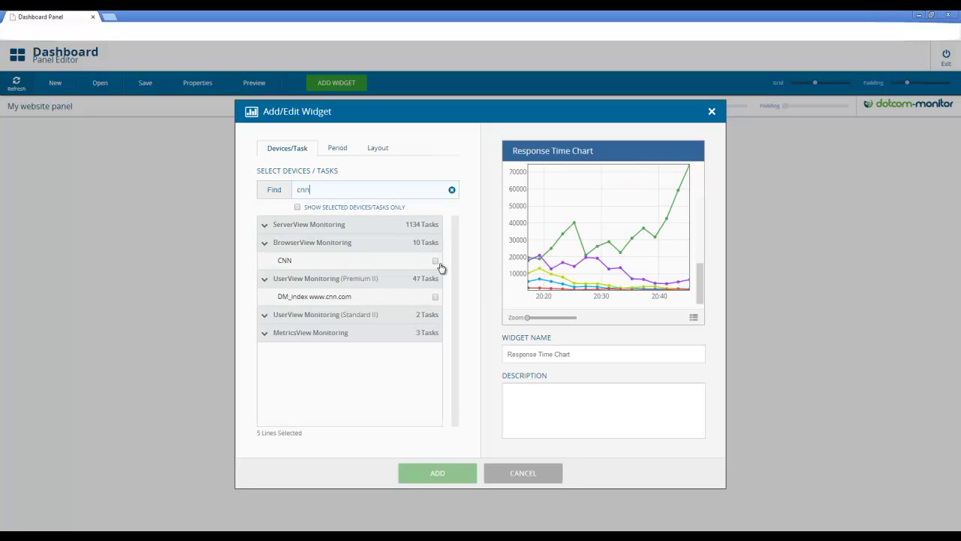
{"action": "left_click", "coordinate": [436, 260]}
{"action": "left_click", "coordinate": [452, 189]}
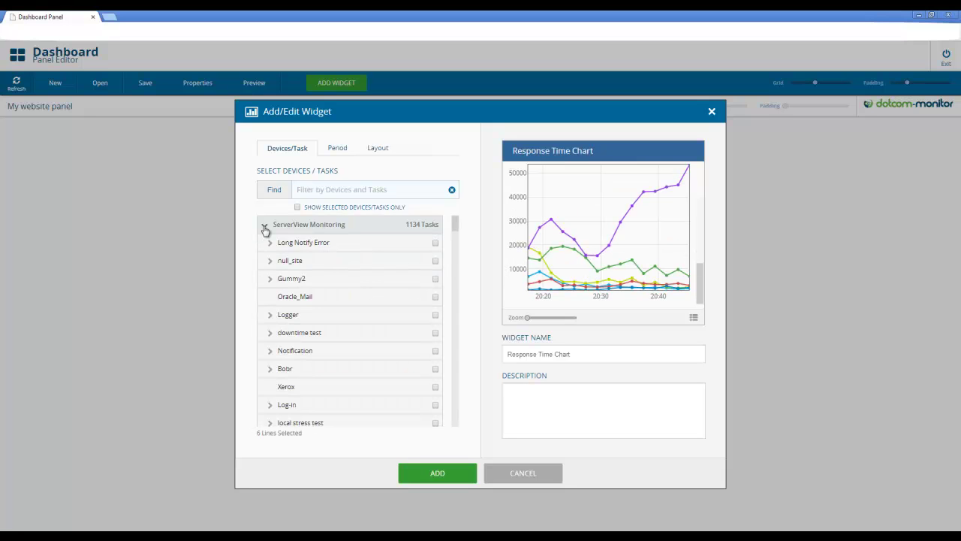
Review the chart's device selection by browsing the list, filtering for "cnn", and showing only the selected devices and tasks
{"action": "scroll", "coordinate": [424, 290], "scroll_direction": "down", "scroll_amount": 10}
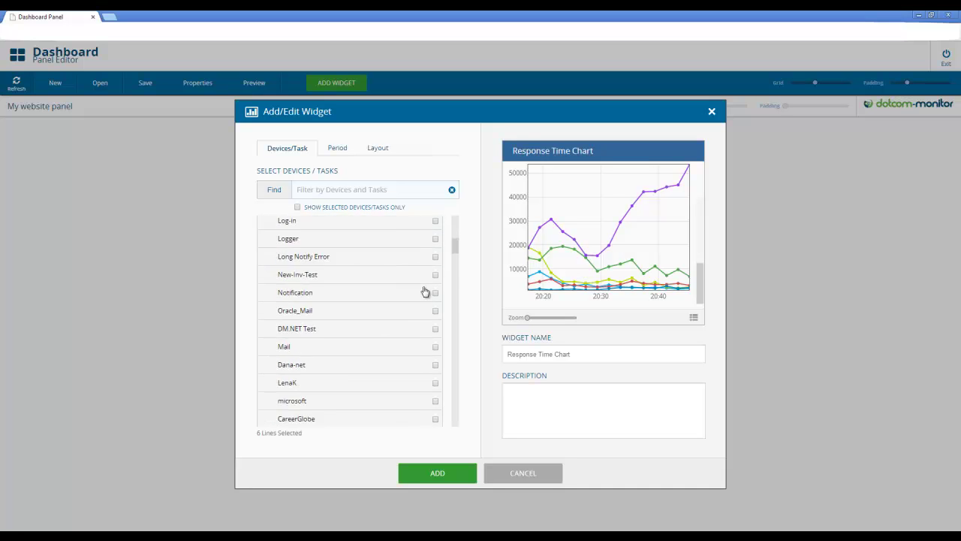
{"action": "scroll", "coordinate": [391, 288], "scroll_direction": "up", "scroll_amount": 10}
{"action": "left_click", "coordinate": [312, 191]}
{"action": "type", "text": "cnn"}
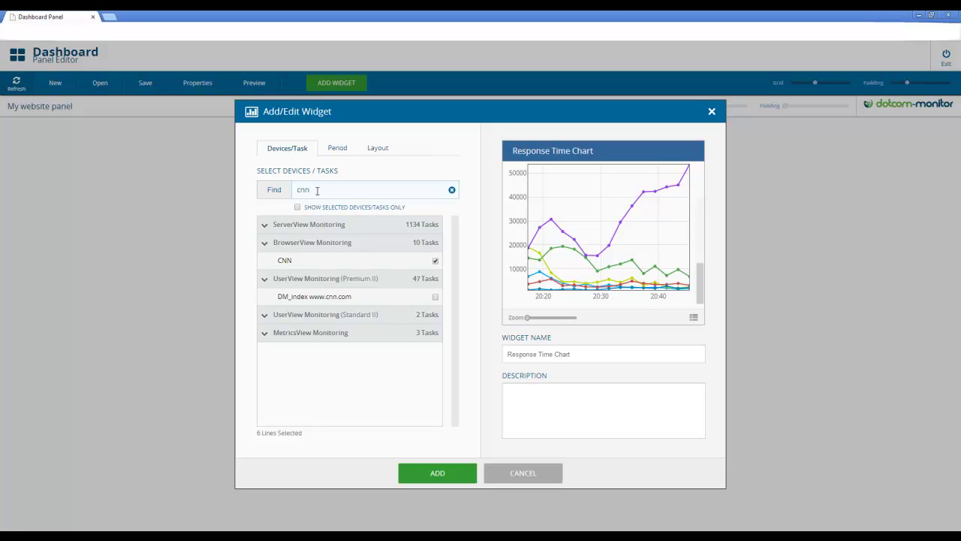
{"action": "left_click", "coordinate": [451, 191]}
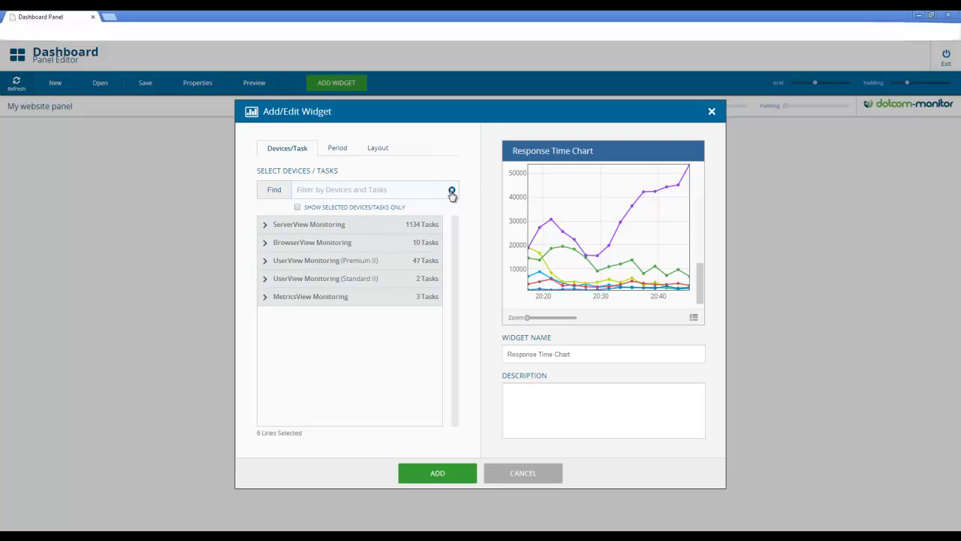
{"action": "left_click", "coordinate": [265, 224]}
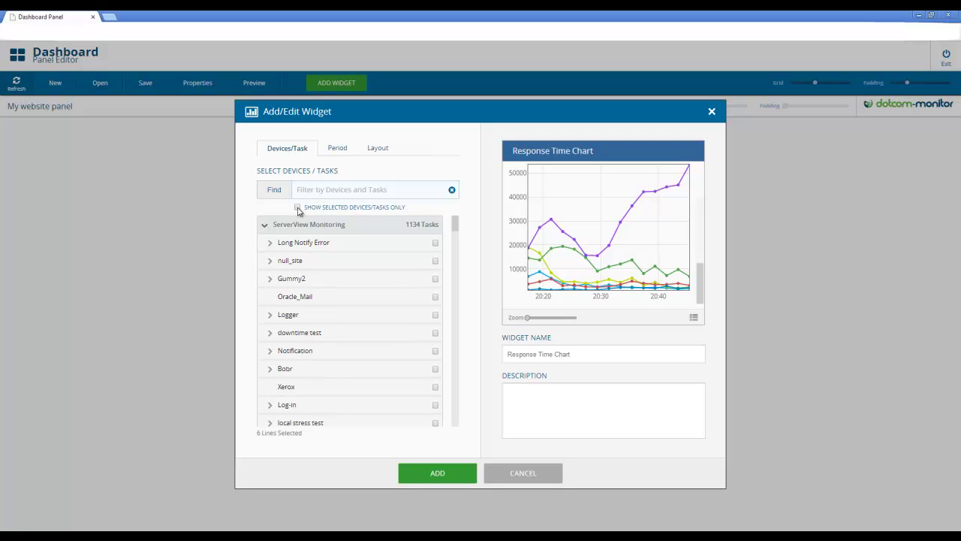
{"action": "left_click", "coordinate": [297, 208]}
Name the widget "example website response time" and set its reporting period to 9 hours
{"action": "left_click_drag", "start_coordinate": [574, 354], "coordinate": [483, 345]}
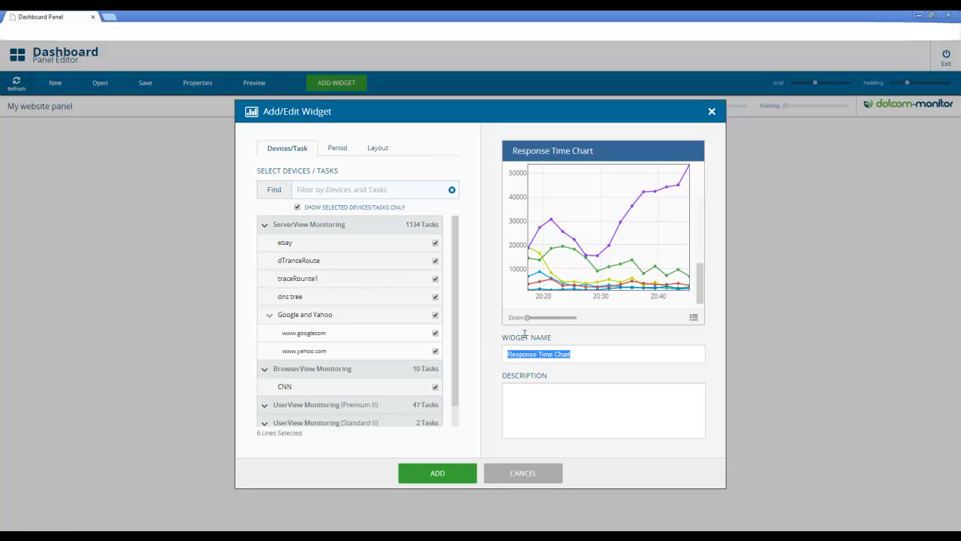
{"action": "type", "text": "example website response time"}
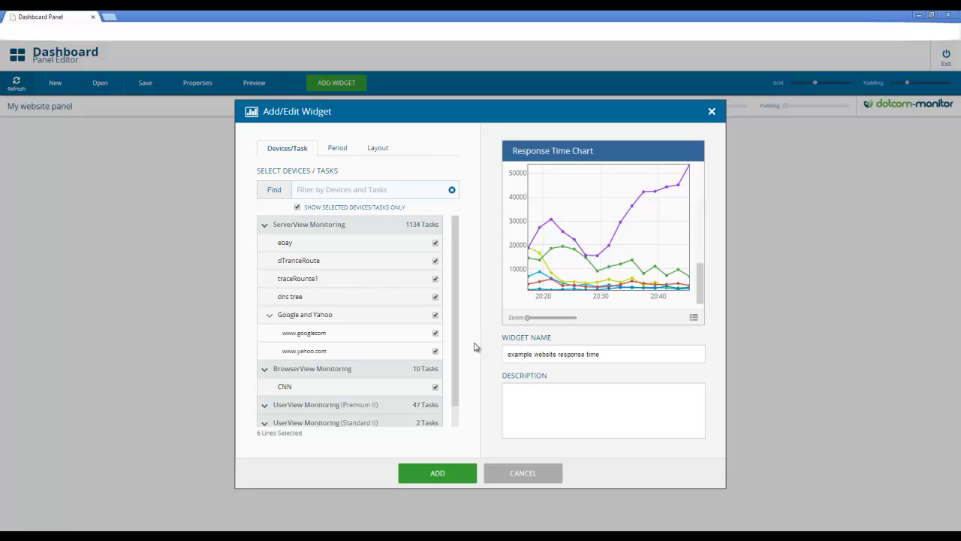
{"action": "left_click", "coordinate": [338, 150]}
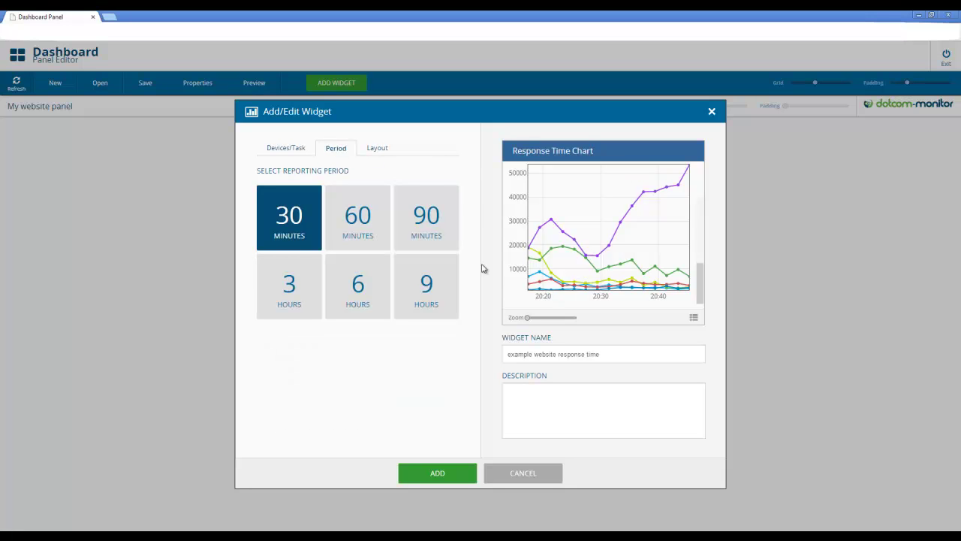
{"action": "left_click", "coordinate": [442, 295]}
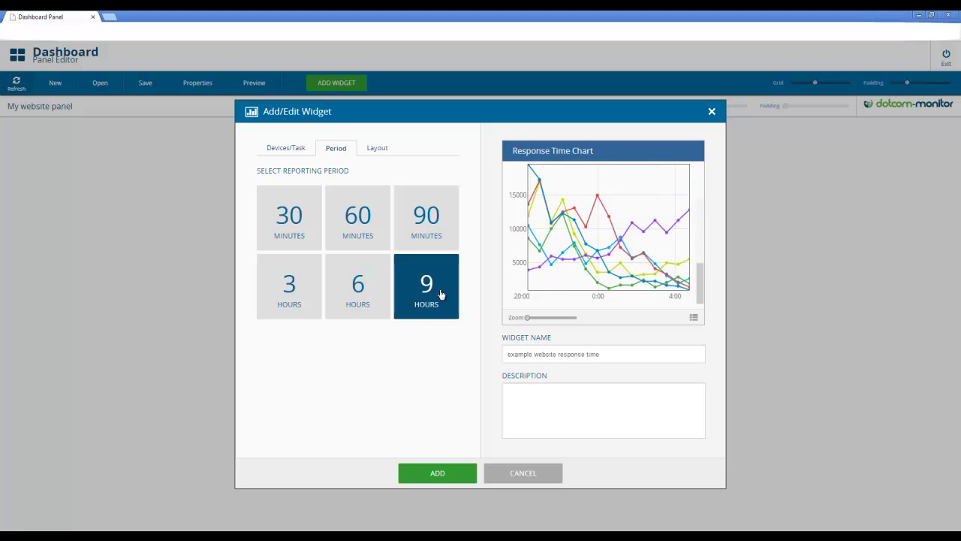
Accept 00a8f0 as ebay's legend color, then add the response time chart to the panel and enlarge it
{"action": "left_click", "coordinate": [378, 149]}
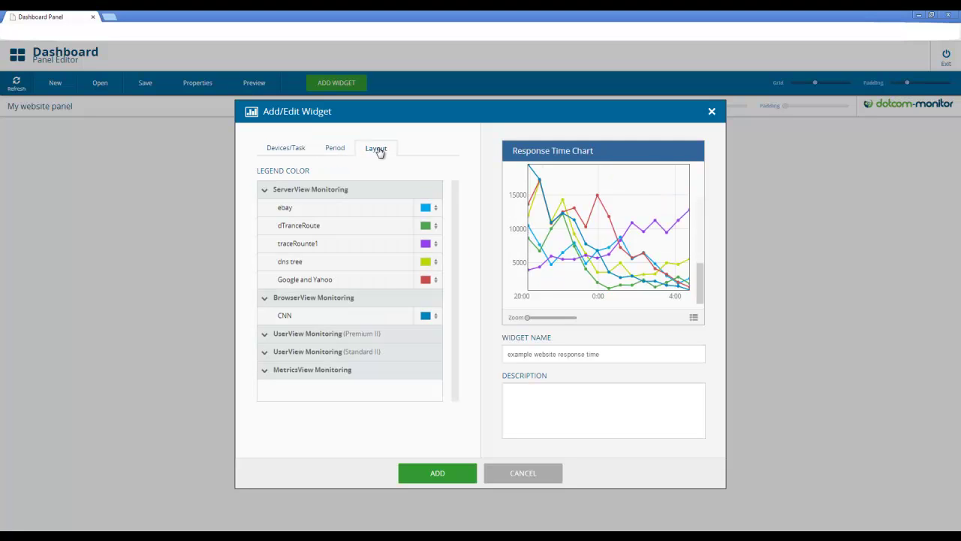
{"action": "left_click", "coordinate": [435, 209]}
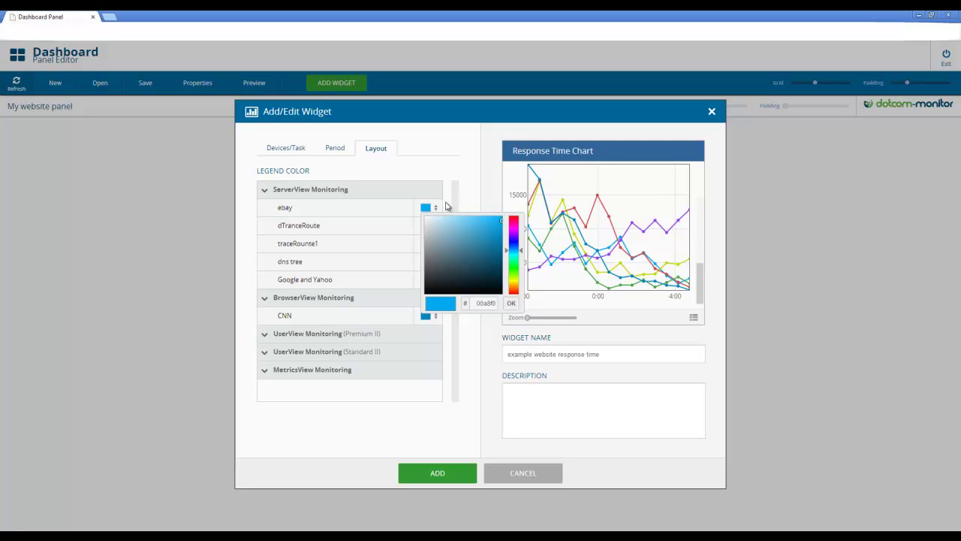
{"action": "left_click", "coordinate": [514, 304]}
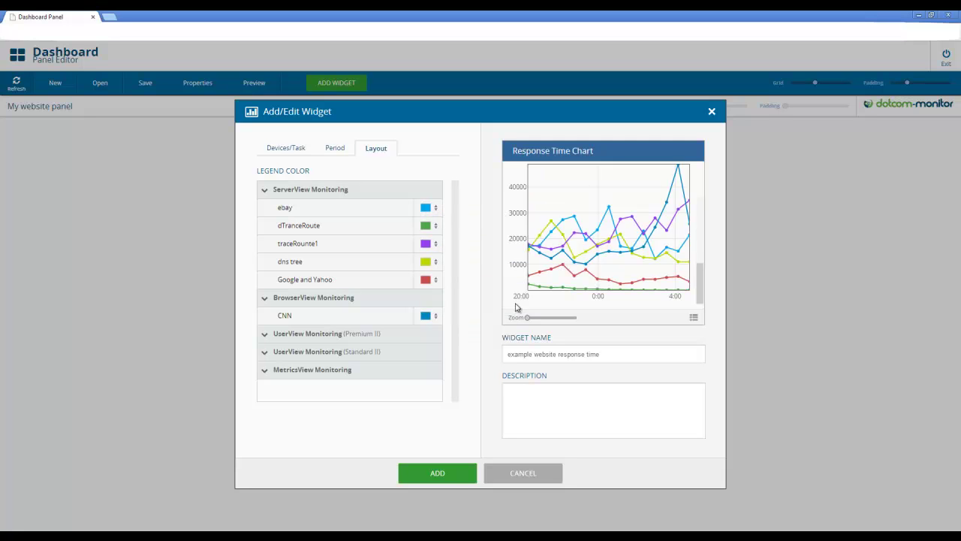
{"action": "left_click", "coordinate": [438, 473]}
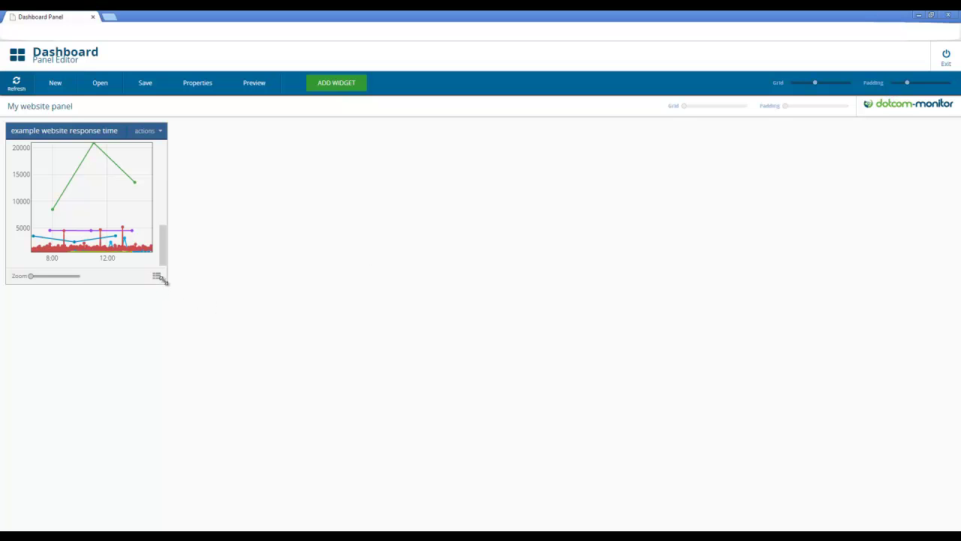
{"action": "left_click_drag", "start_coordinate": [166, 281], "coordinate": [399, 365]}
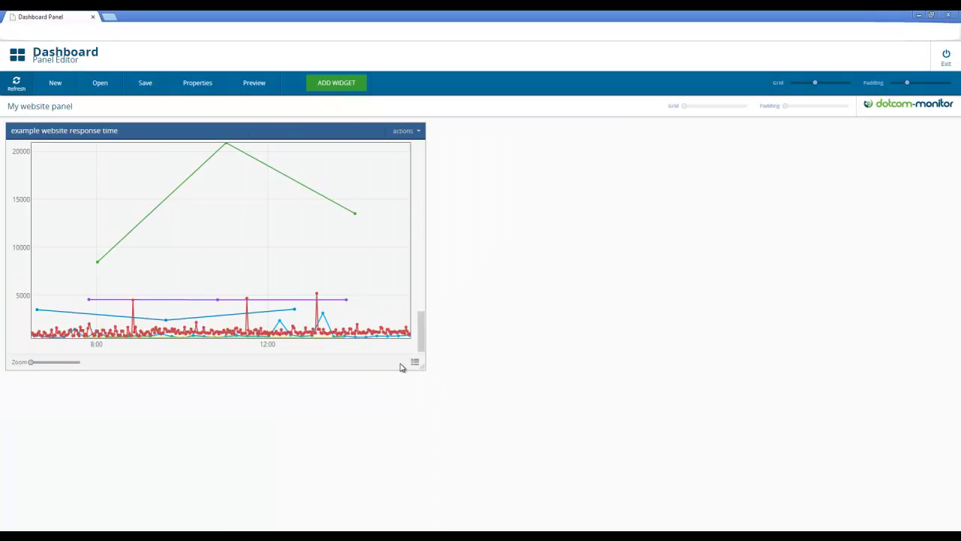
Add a widget named GTCNN Event Feed for traceRounte1, Google and Yahoo, and CNN, with a 9-hour reporting period
{"action": "left_click", "coordinate": [325, 84]}
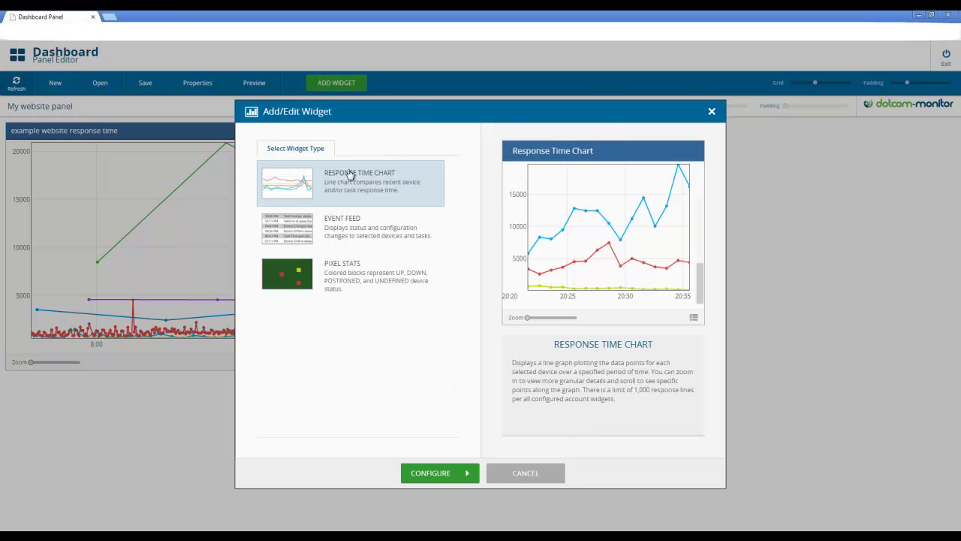
{"action": "left_click", "coordinate": [349, 226]}
{"action": "left_click", "coordinate": [443, 473]}
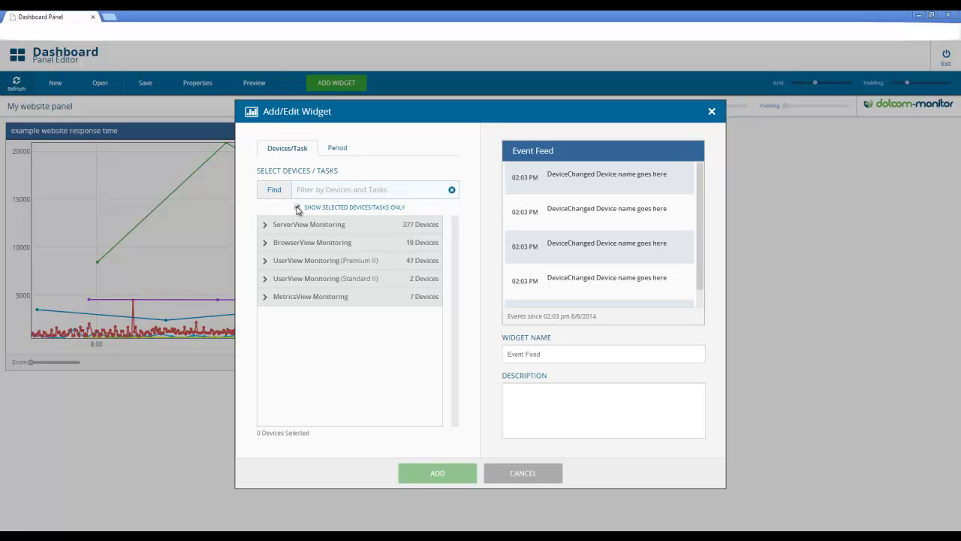
{"action": "left_click", "coordinate": [298, 209]}
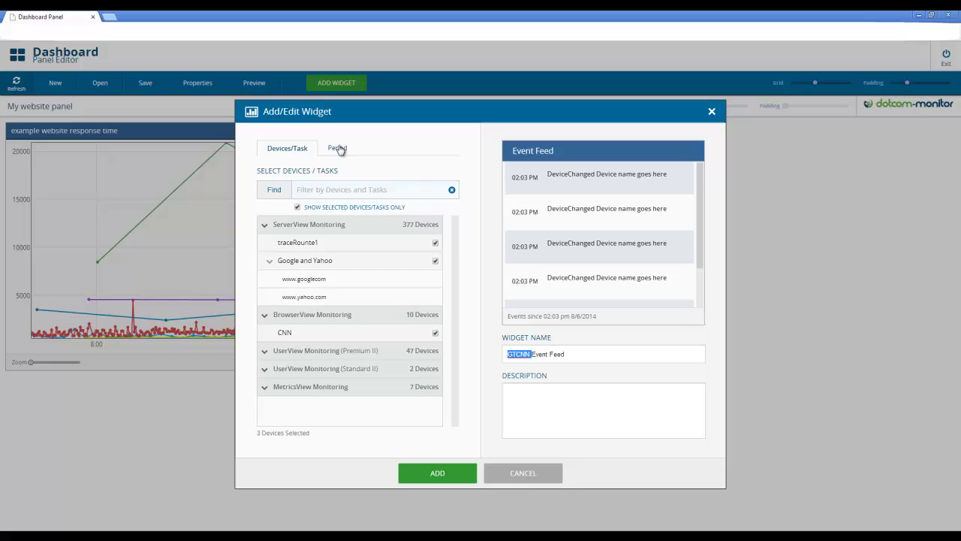
{"action": "left_click", "coordinate": [337, 147]}
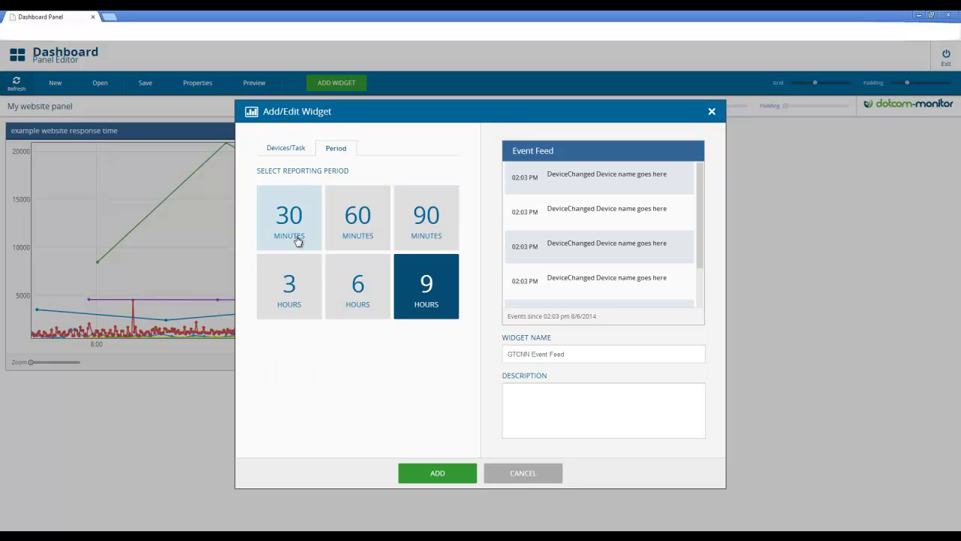
{"action": "left_click", "coordinate": [447, 477]}
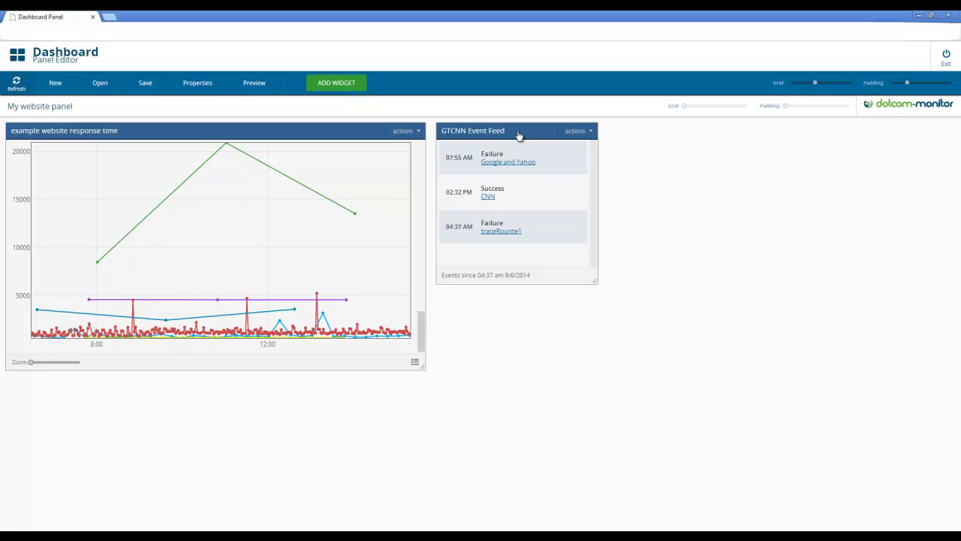
Place the event feed to the left of the response time chart, then widen the chart and lengthen the event feed
{"action": "left_click_drag", "start_coordinate": [519, 135], "coordinate": [91, 143]}
{"action": "left_click_drag", "start_coordinate": [210, 305], "coordinate": [392, 147]}
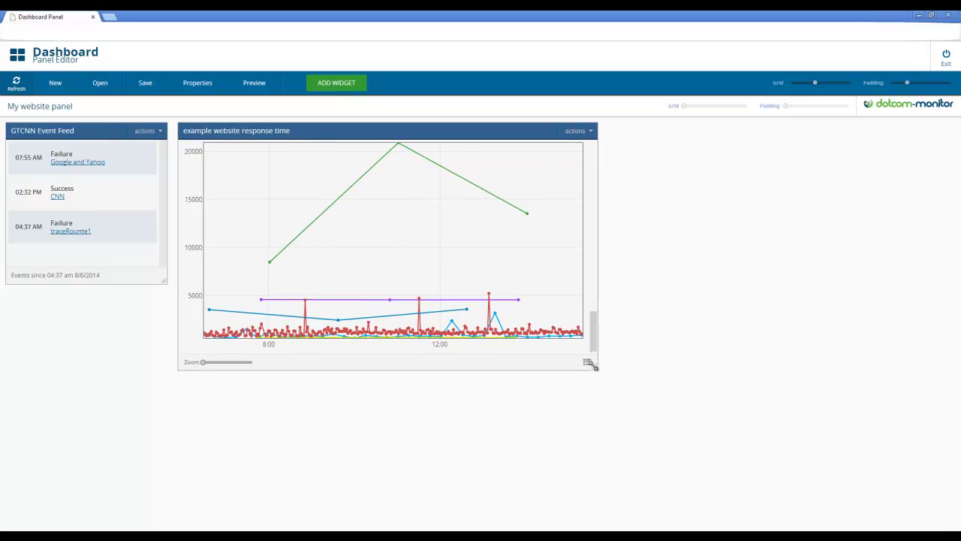
{"action": "left_click_drag", "start_coordinate": [593, 366], "coordinate": [924, 341]}
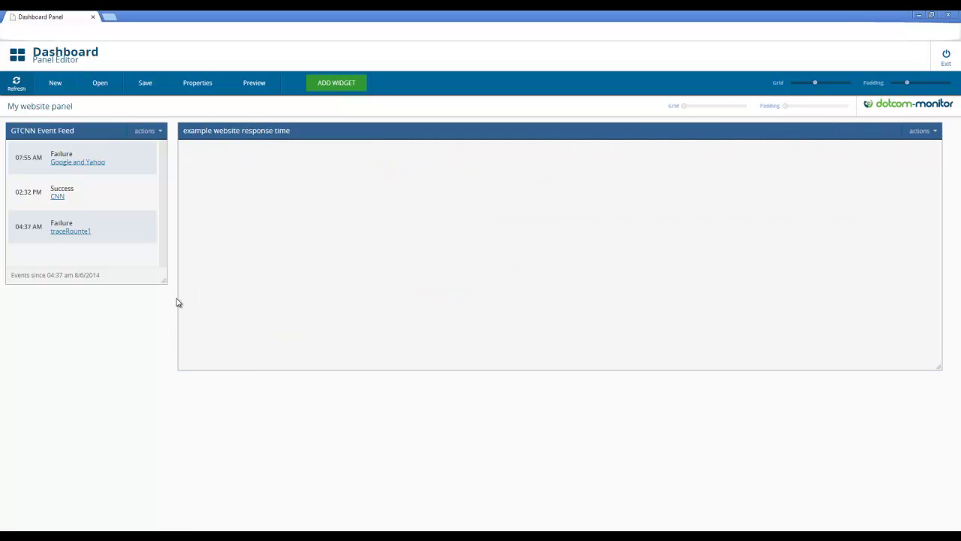
{"action": "left_click_drag", "start_coordinate": [164, 280], "coordinate": [167, 517]}
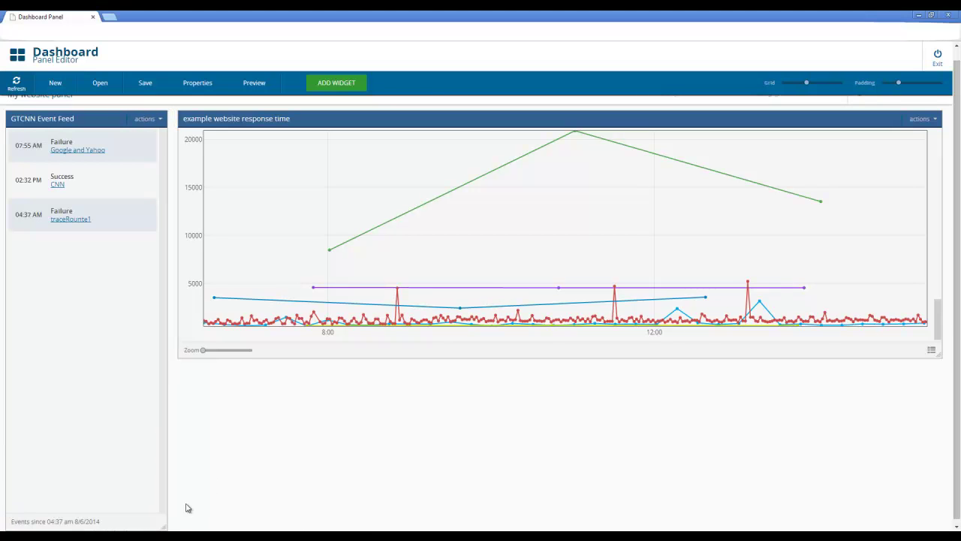
Add a widget named multi Pixel Stats for ebay, dTranceRoute, traceRounte1, dns tree, Google and Yahoo, and CNN
{"action": "left_click", "coordinate": [355, 83]}
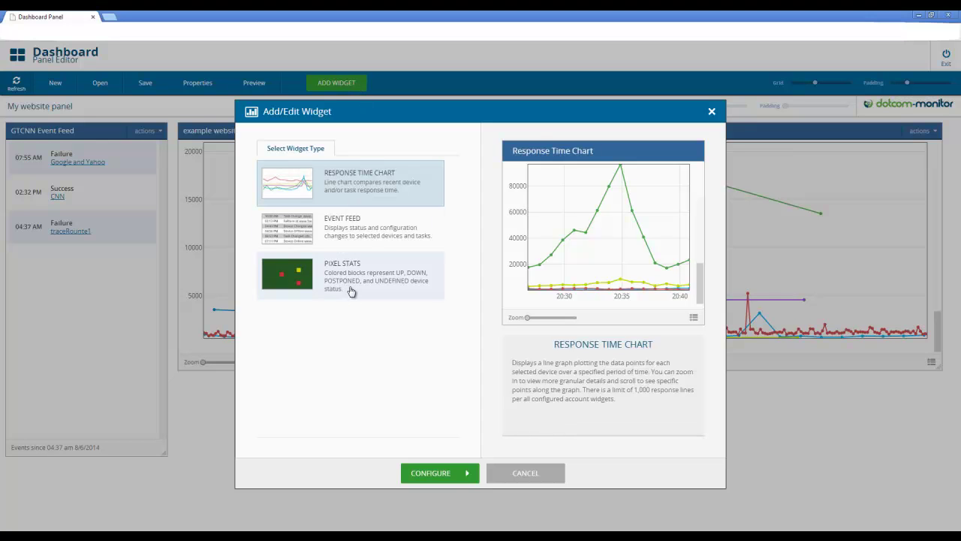
{"action": "left_click", "coordinate": [351, 291]}
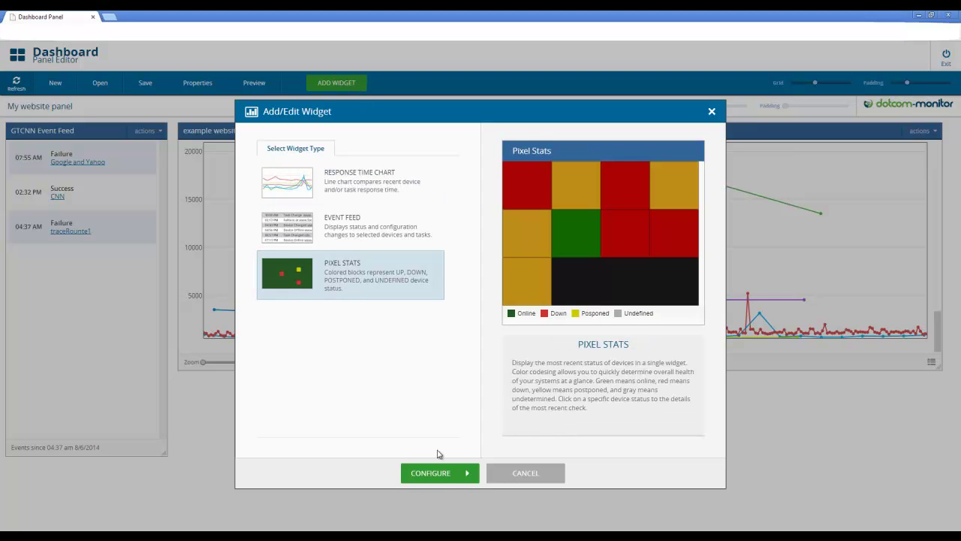
{"action": "left_click", "coordinate": [443, 473]}
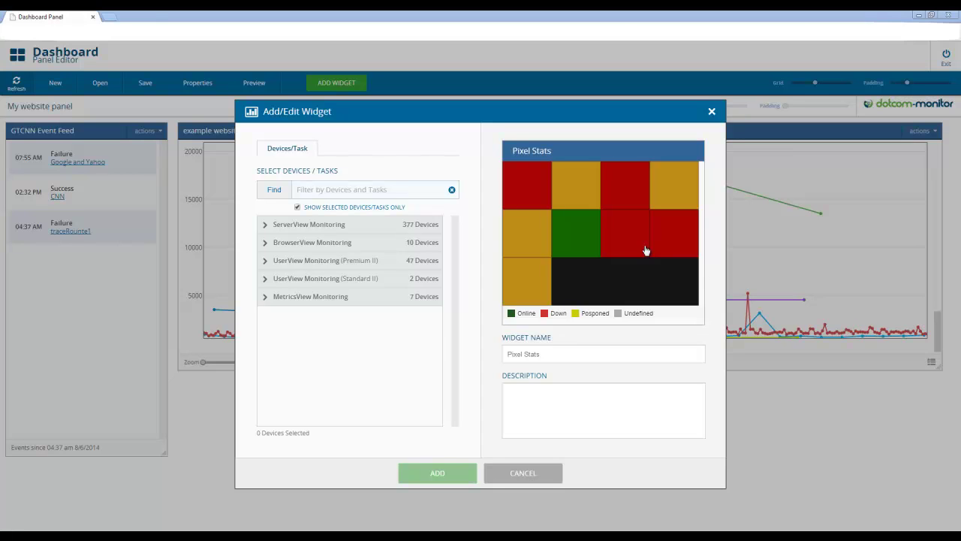
{"action": "left_click", "coordinate": [578, 225]}
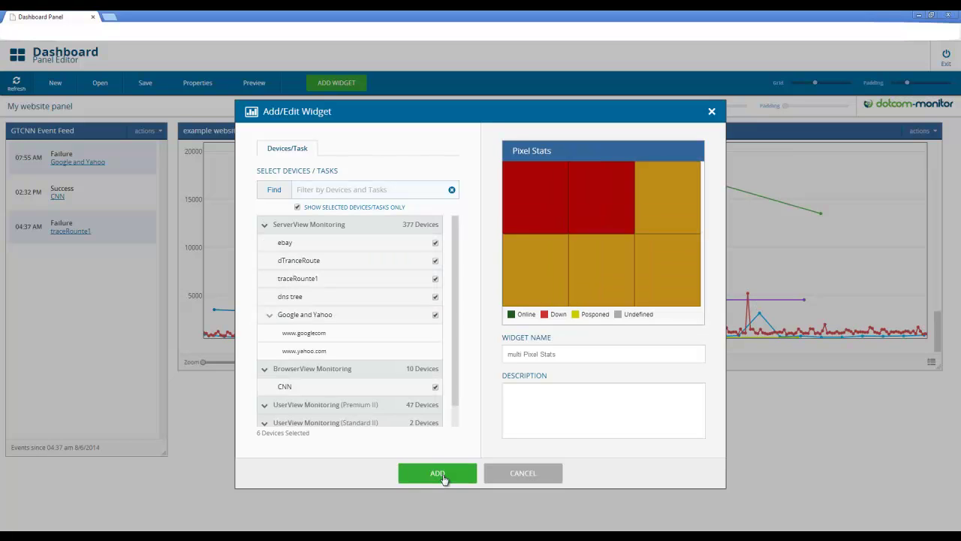
{"action": "left_click", "coordinate": [443, 475]}
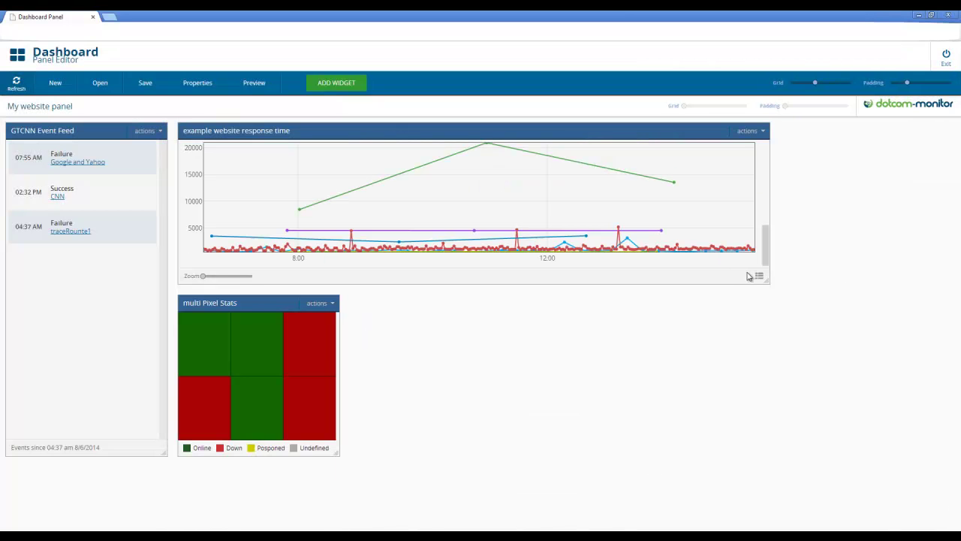
Show the legend of the response time chart and save the panel
{"action": "left_click", "coordinate": [759, 276]}
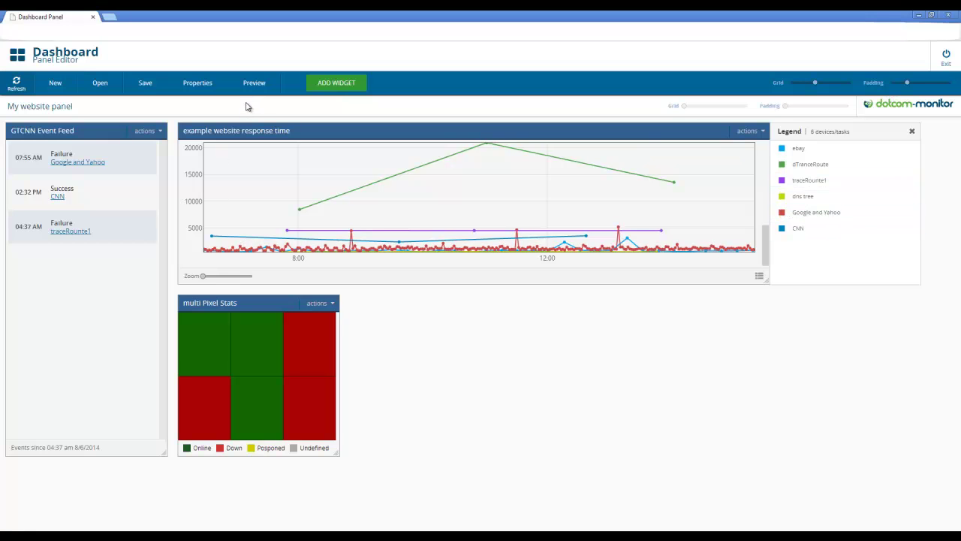
{"action": "left_click", "coordinate": [146, 88]}
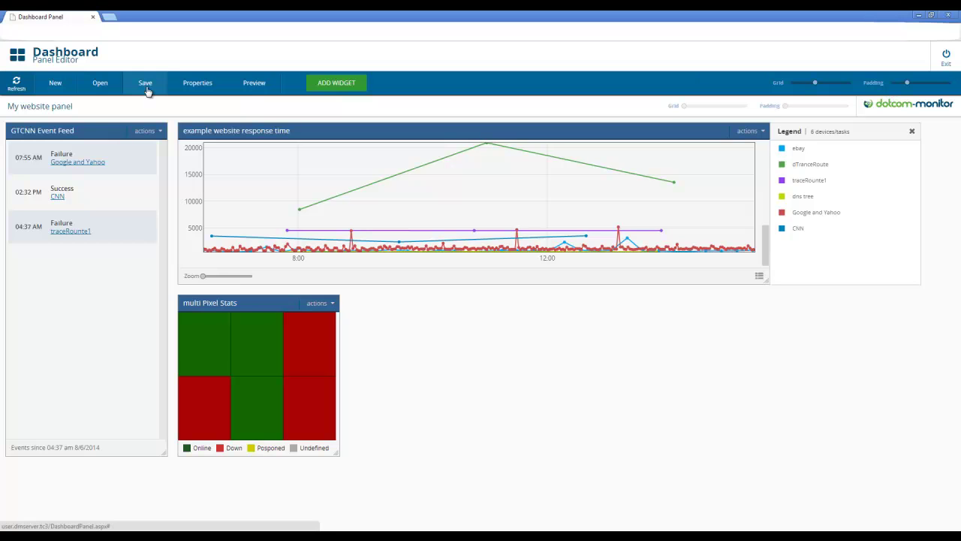
{"action": "left_click", "coordinate": [146, 88]}
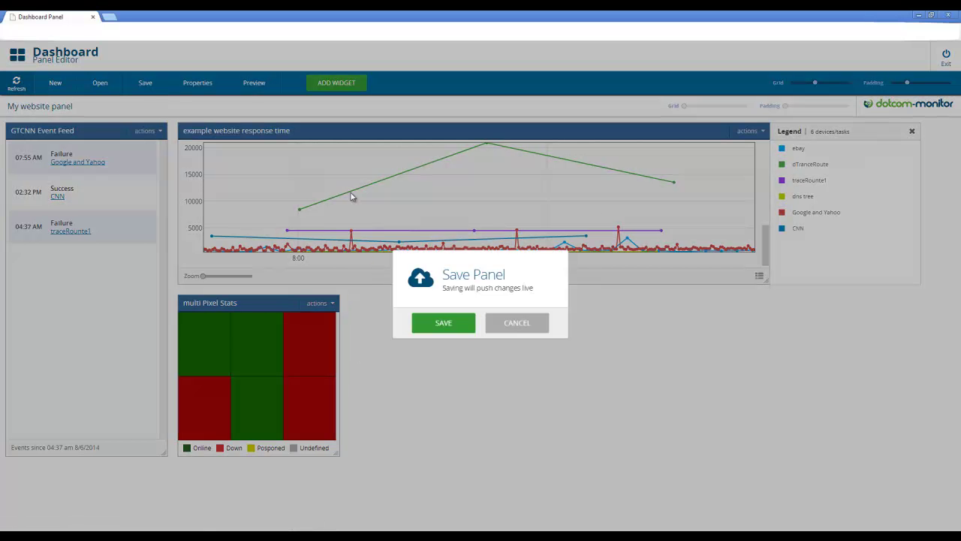
{"action": "left_click", "coordinate": [461, 324]}
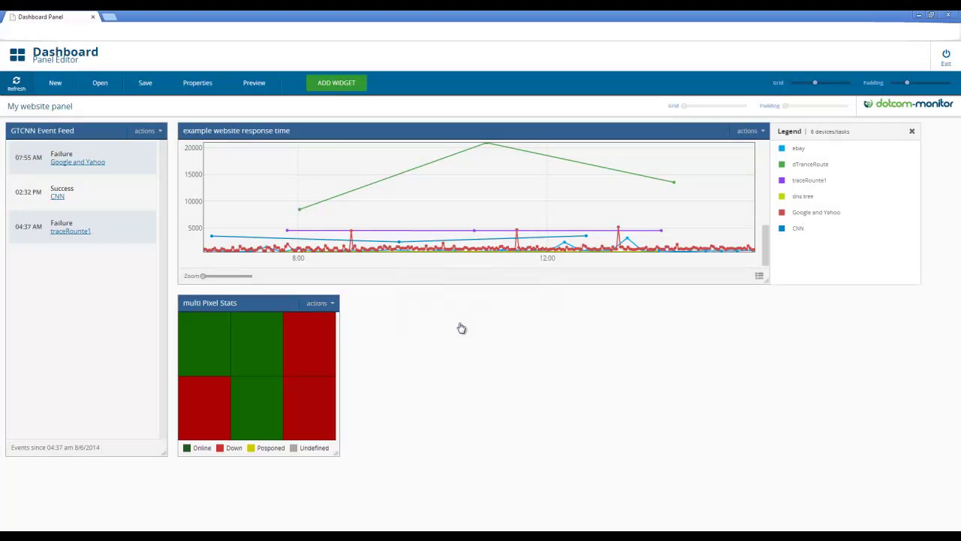
Preview the panel and slightly reduce the preview's grid size and padding
{"action": "left_click", "coordinate": [262, 87]}
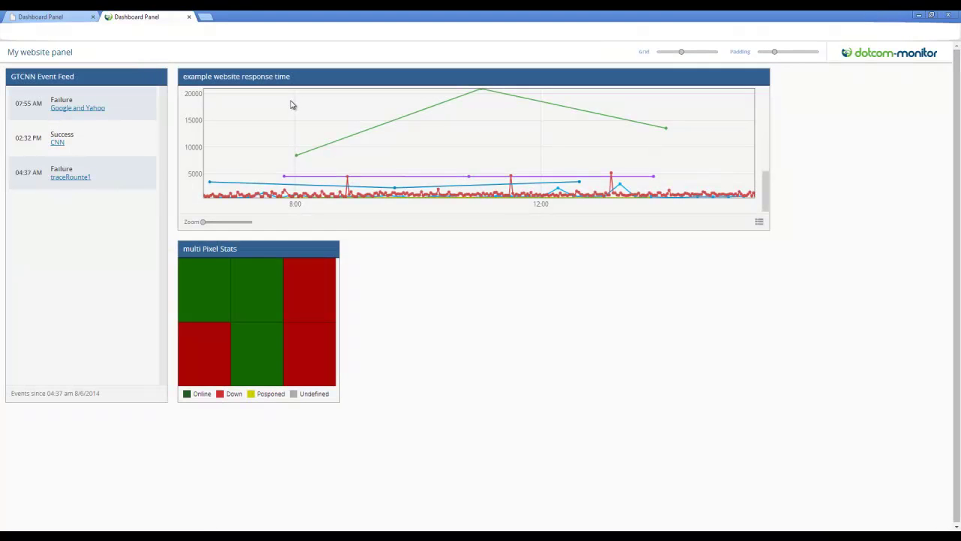
{"action": "mouse_move", "coordinate": [682, 54]}
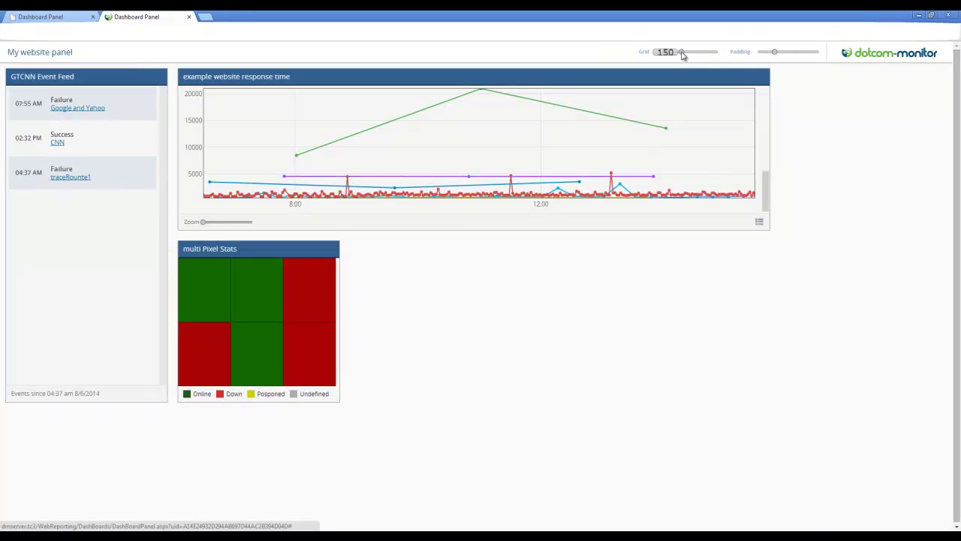
{"action": "mouse_move", "coordinate": [683, 54]}
{"action": "left_mouse_down"}
{"action": "mouse_move", "coordinate": [696, 53]}
{"action": "mouse_move", "coordinate": [680, 54]}
{"action": "left_mouse_up"}
{"action": "left_click_drag", "start_coordinate": [775, 52], "coordinate": [766, 55]}
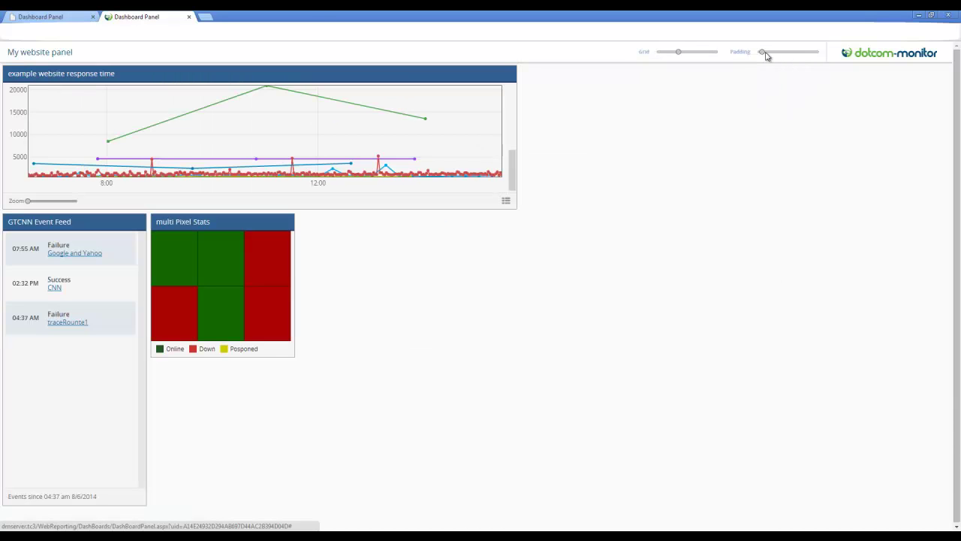
{"action": "mouse_move", "coordinate": [764, 55]}
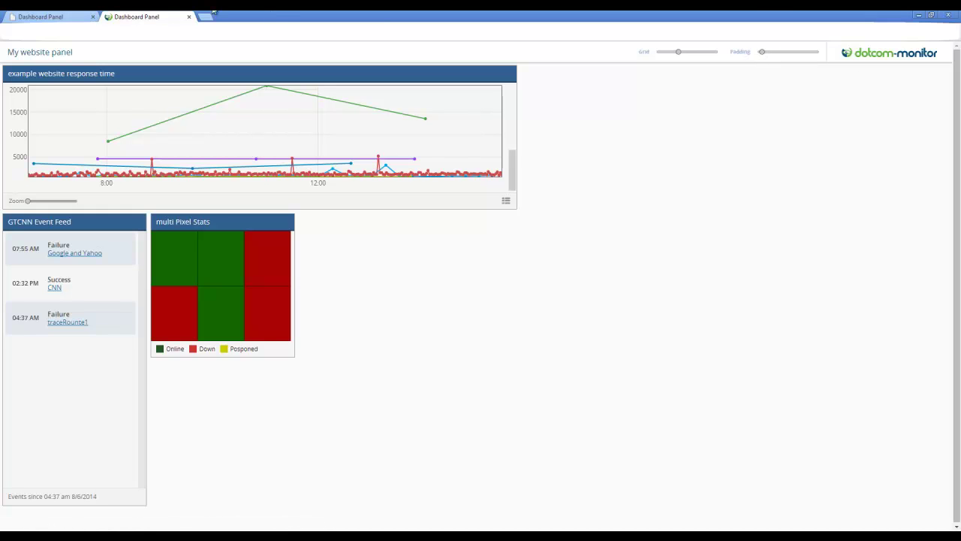
Return to the panel editor and view the Panel Branding options, closing them without changes
{"action": "left_click", "coordinate": [54, 17]}
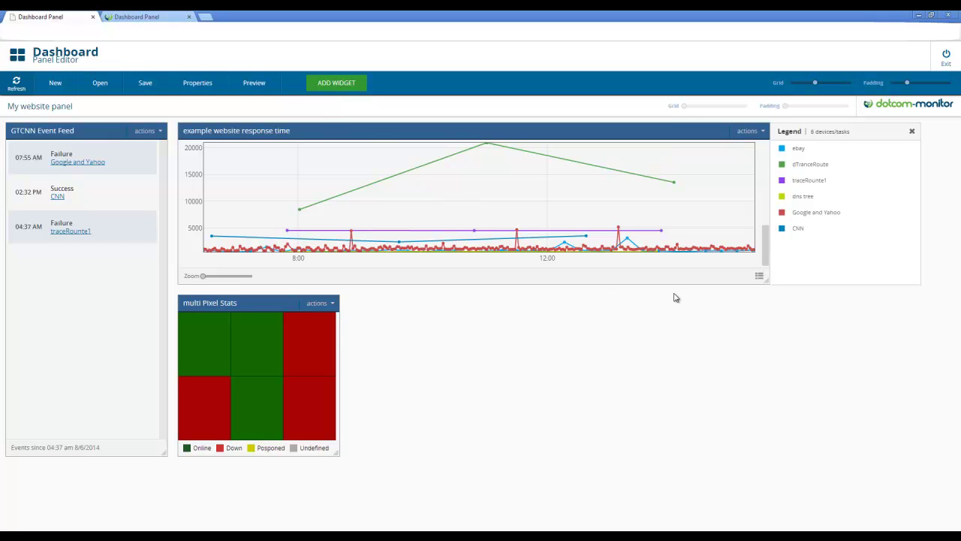
{"action": "left_click", "coordinate": [889, 111]}
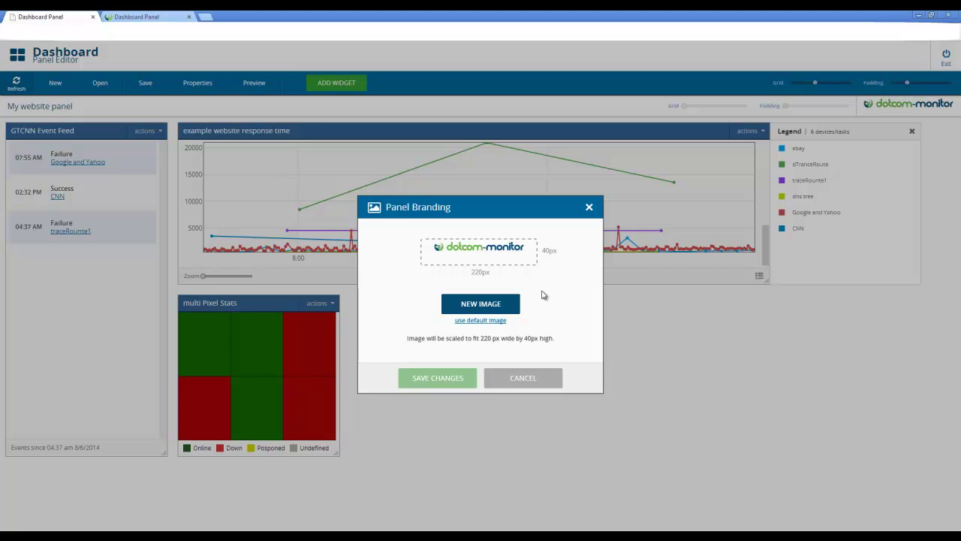
{"action": "left_click", "coordinate": [555, 377]}
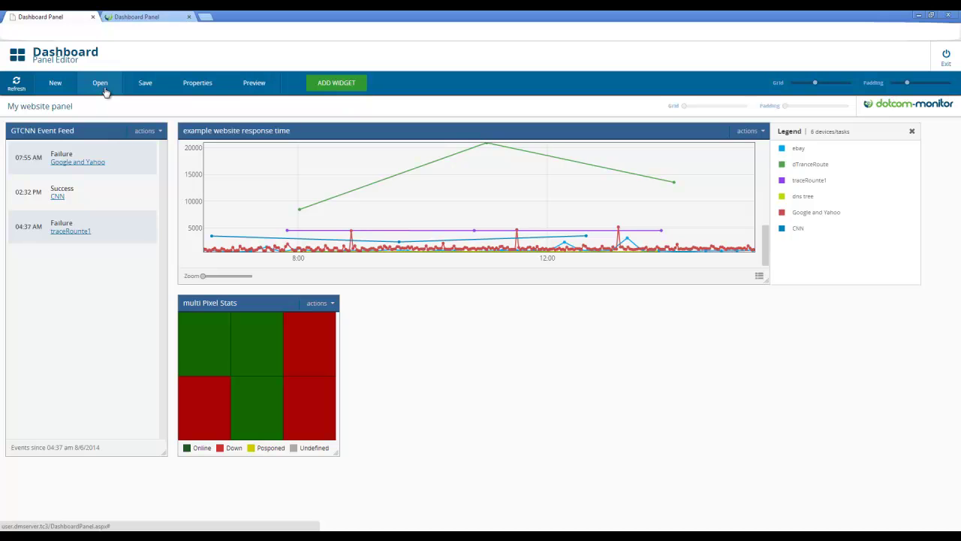
Copy the panel URL from the panel properties and open it in a new browser tab
{"action": "left_click", "coordinate": [210, 89]}
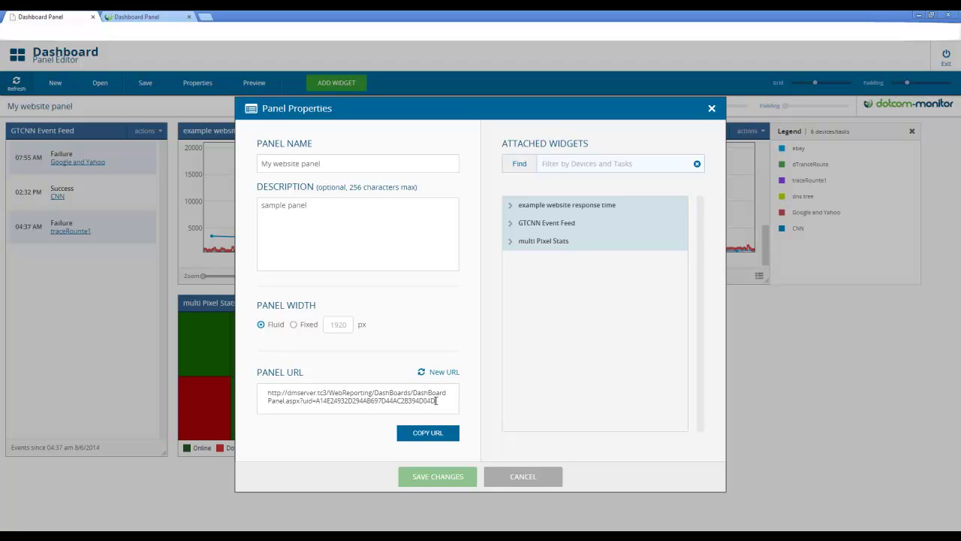
{"action": "left_click_drag", "start_coordinate": [437, 401], "coordinate": [268, 393]}
{"action": "right_click", "coordinate": [280, 396]}
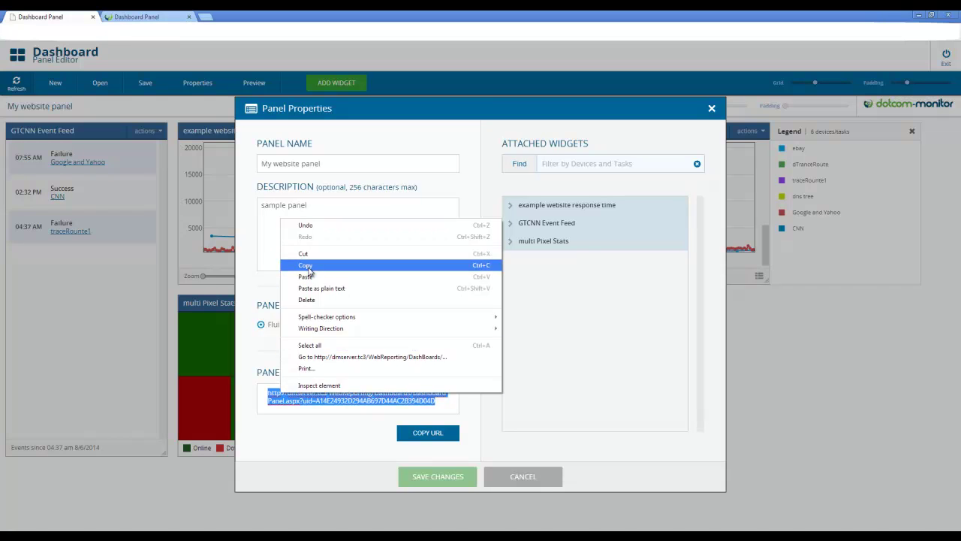
{"action": "left_click", "coordinate": [321, 264]}
{"action": "left_click", "coordinate": [443, 434]}
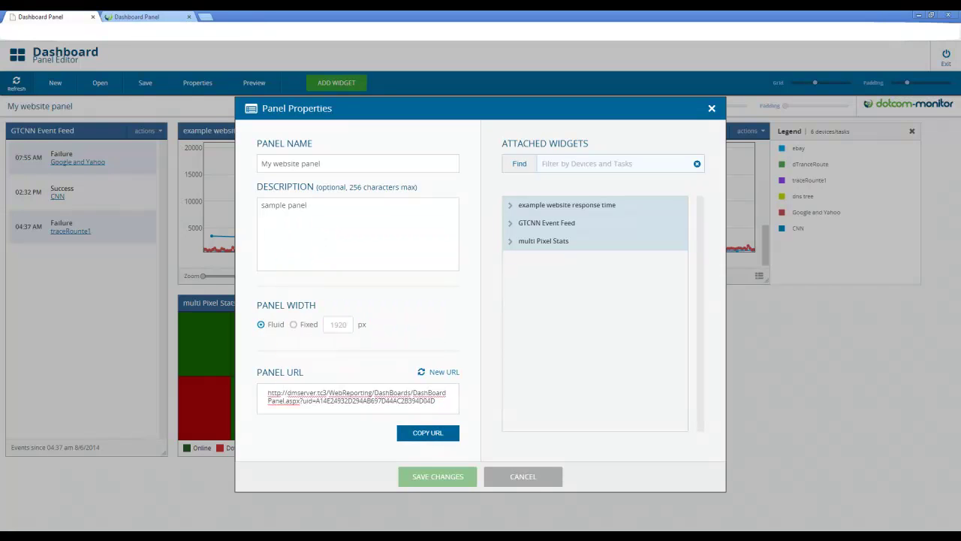
{"action": "left_click", "coordinate": [209, 16]}
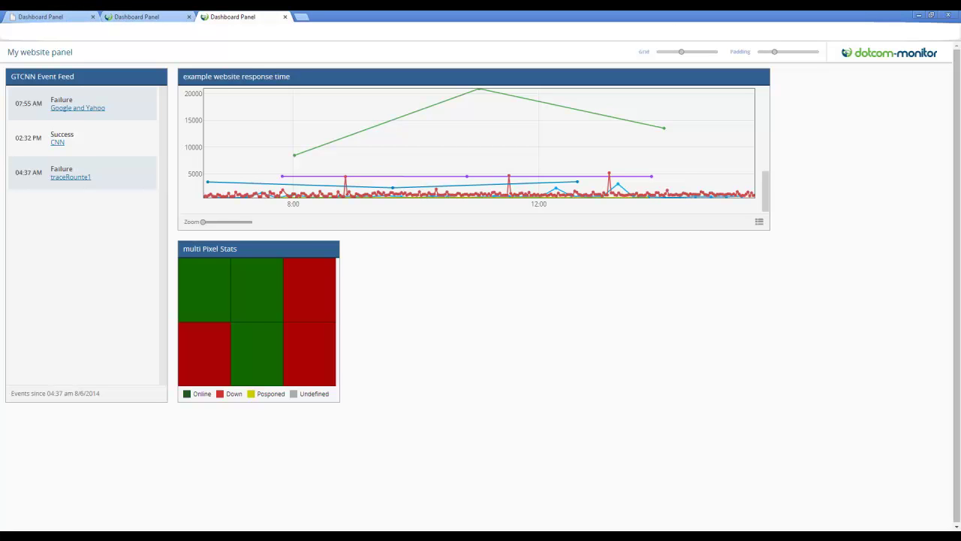
Return to the panel editor and inspect the response time chart's actions and the dns tree detail report, then close the report
{"action": "key", "text": "ctrl+Tab"}
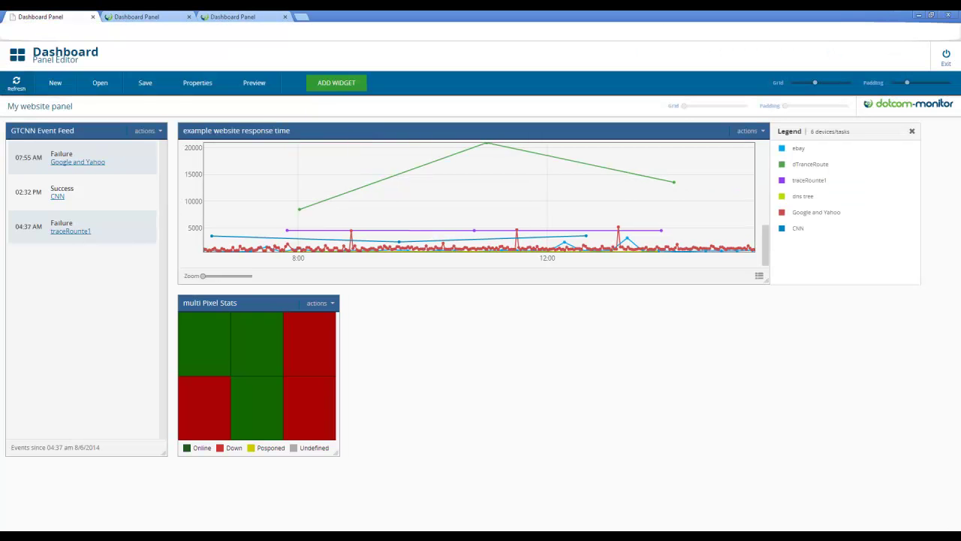
{"action": "left_click", "coordinate": [762, 132]}
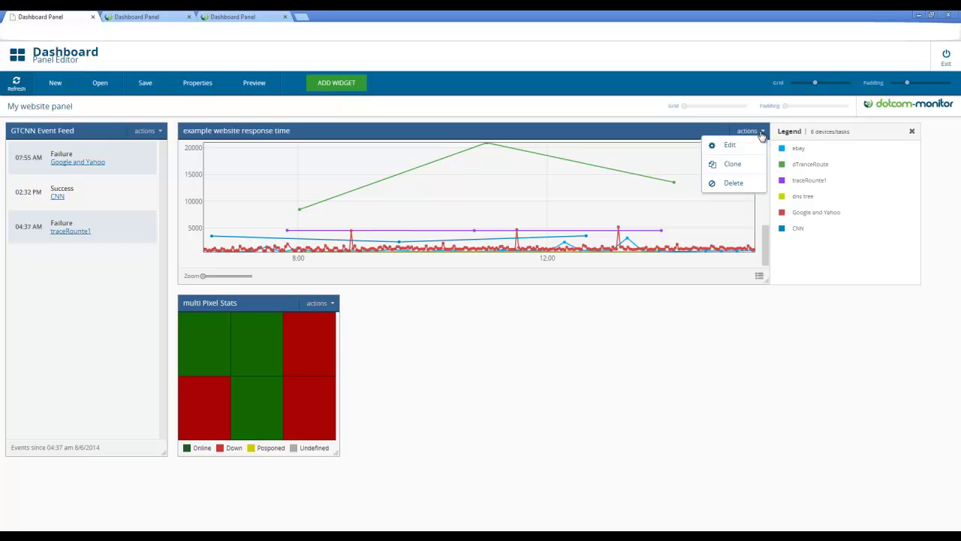
{"action": "left_click", "coordinate": [728, 150]}
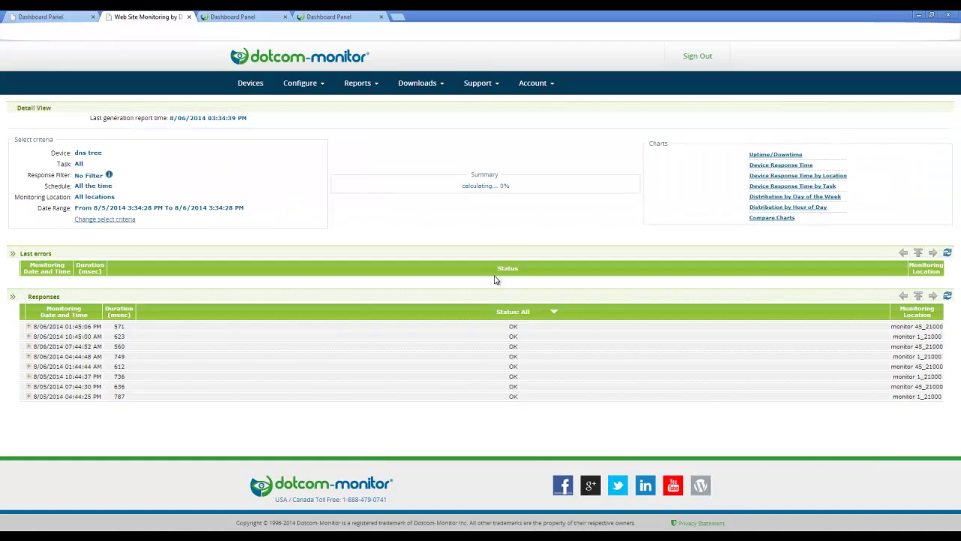
{"action": "left_click", "coordinate": [189, 17]}
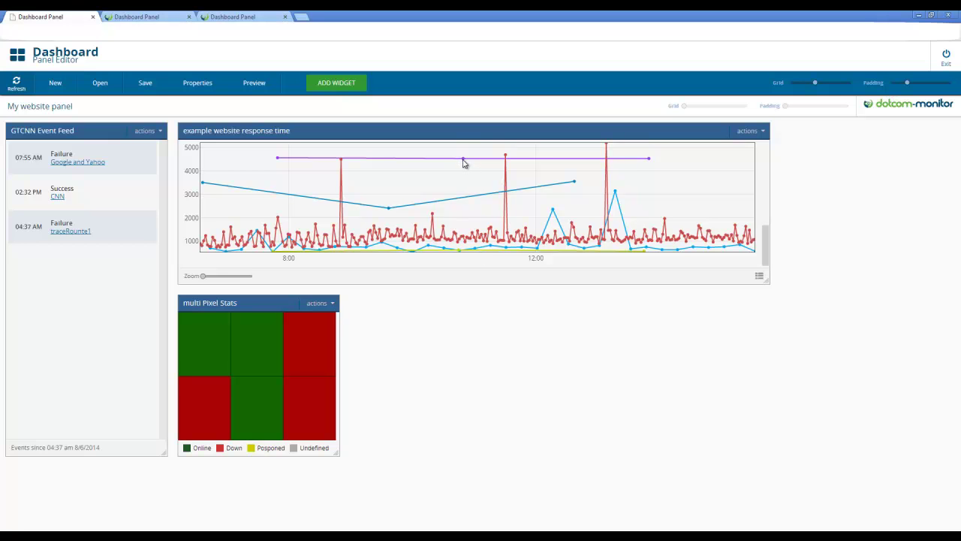
{"action": "mouse_move", "coordinate": [464, 161]}
Save the panel and exit the Panel Editor
{"action": "left_click", "coordinate": [138, 82]}
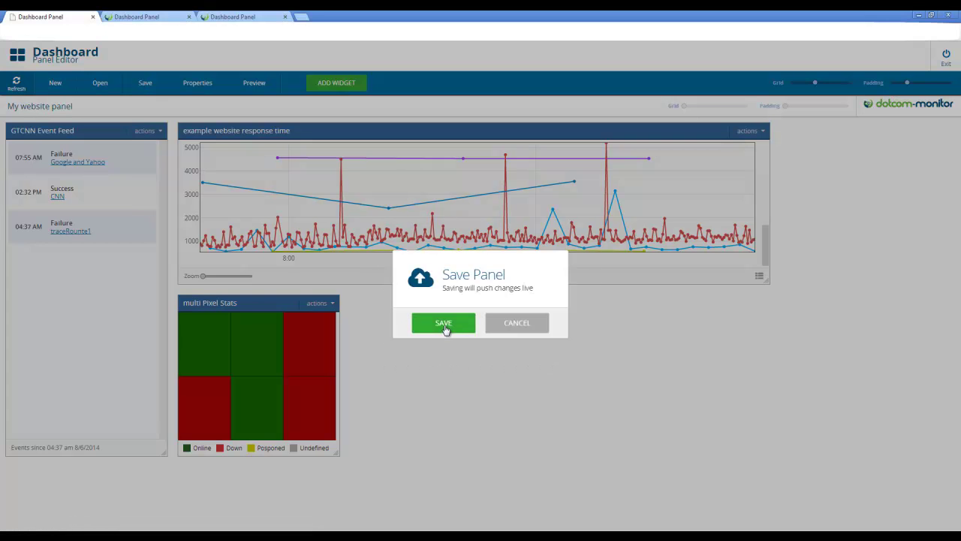
{"action": "left_click", "coordinate": [444, 323]}
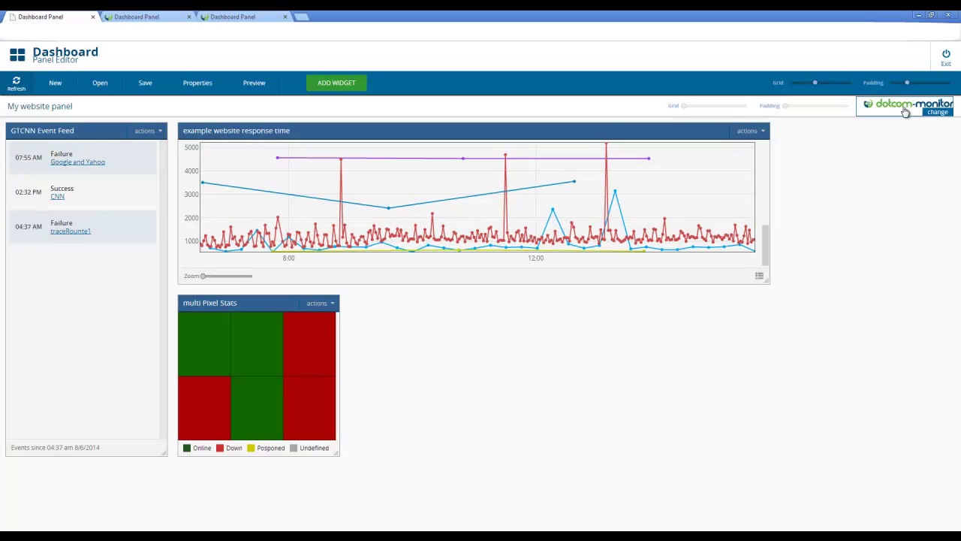
{"action": "left_click", "coordinate": [947, 63]}
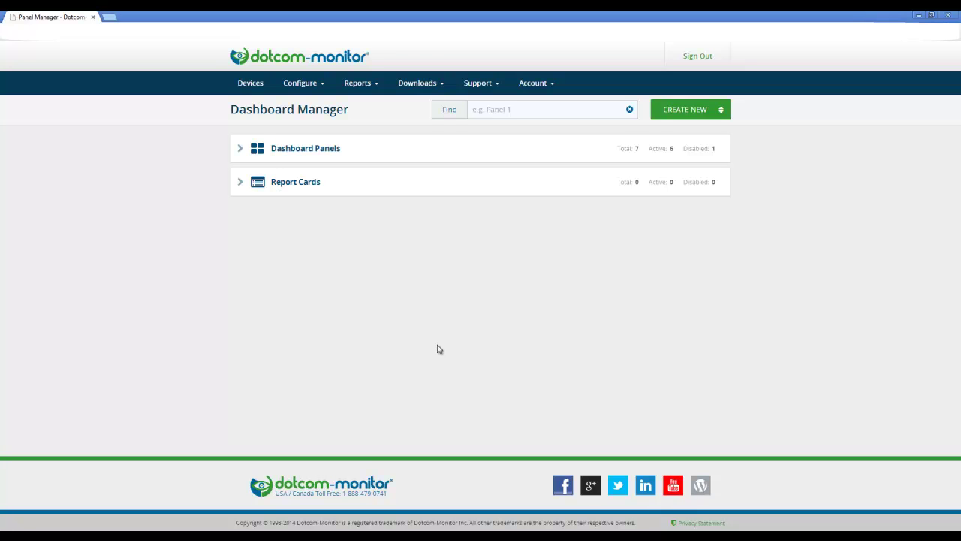
List the dashboard panels with the actions for A Test travel, and locate the Knowledge Base among the support options
{"action": "left_click", "coordinate": [240, 148]}
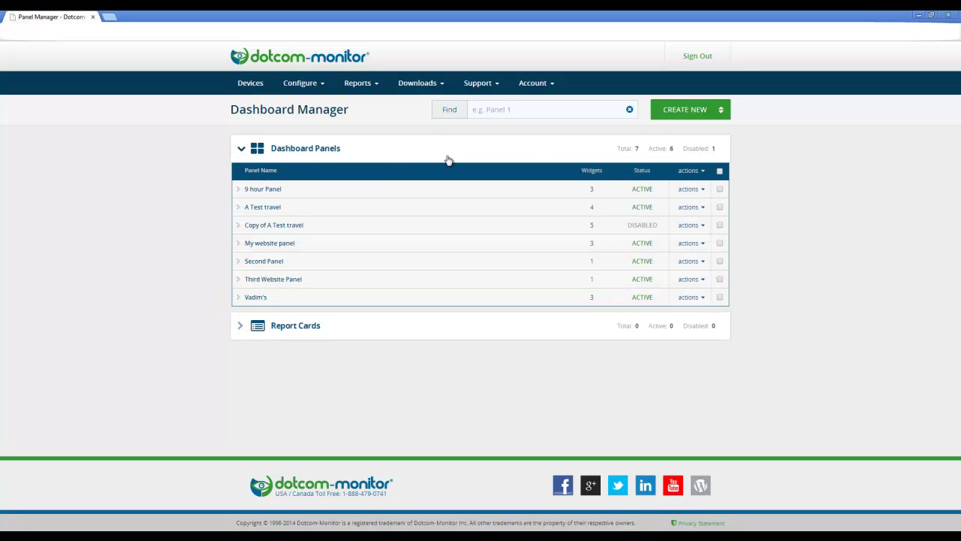
{"action": "left_click", "coordinate": [691, 207]}
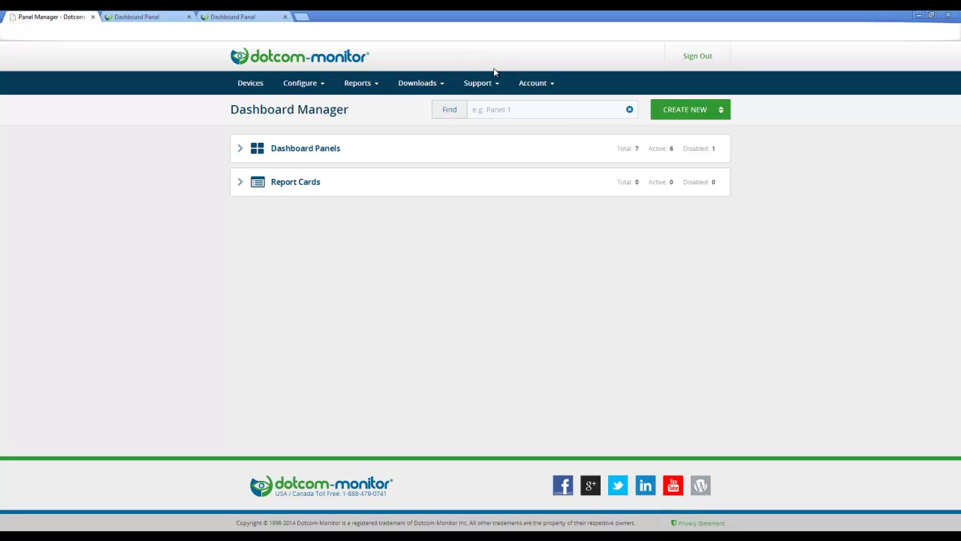
{"action": "mouse_move", "coordinate": [478, 84]}
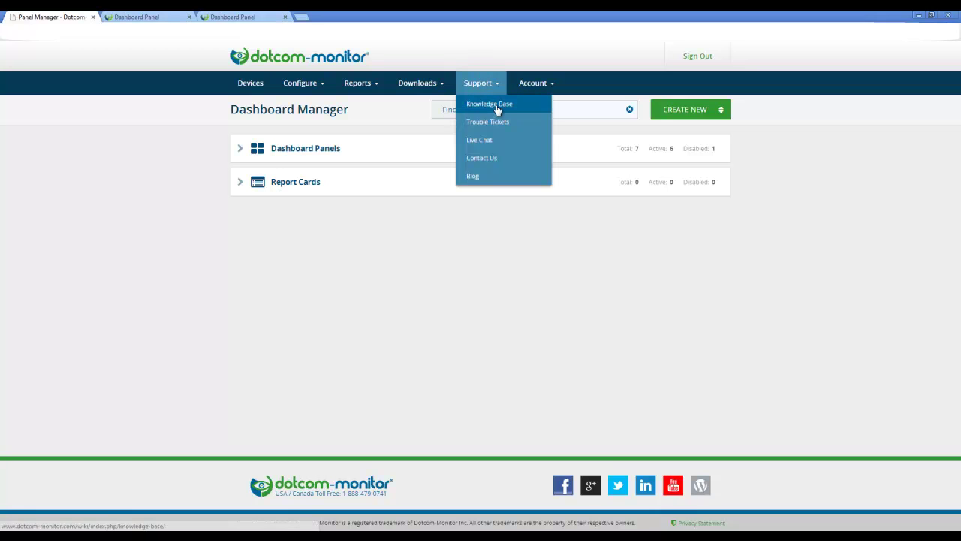